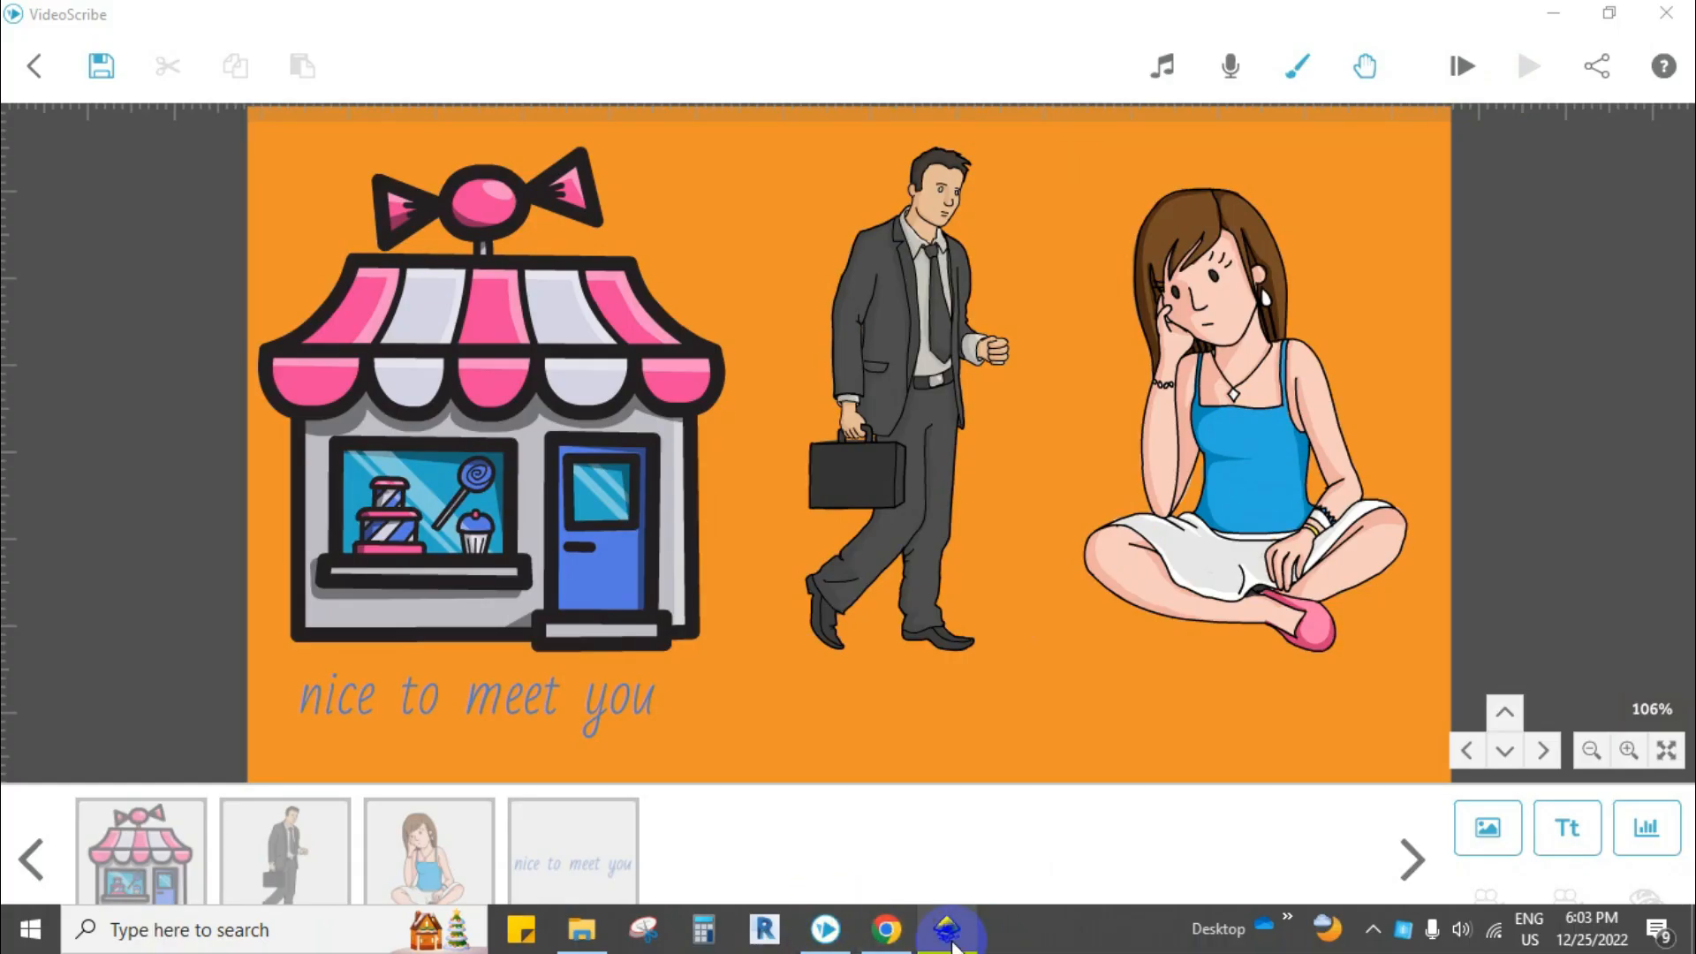
Step: Switch to Inkscape and add the placeholder text "aererrre" as a new text object near X 61.50, Y 125.63
{"action": "left_click", "coordinate": [949, 929]}
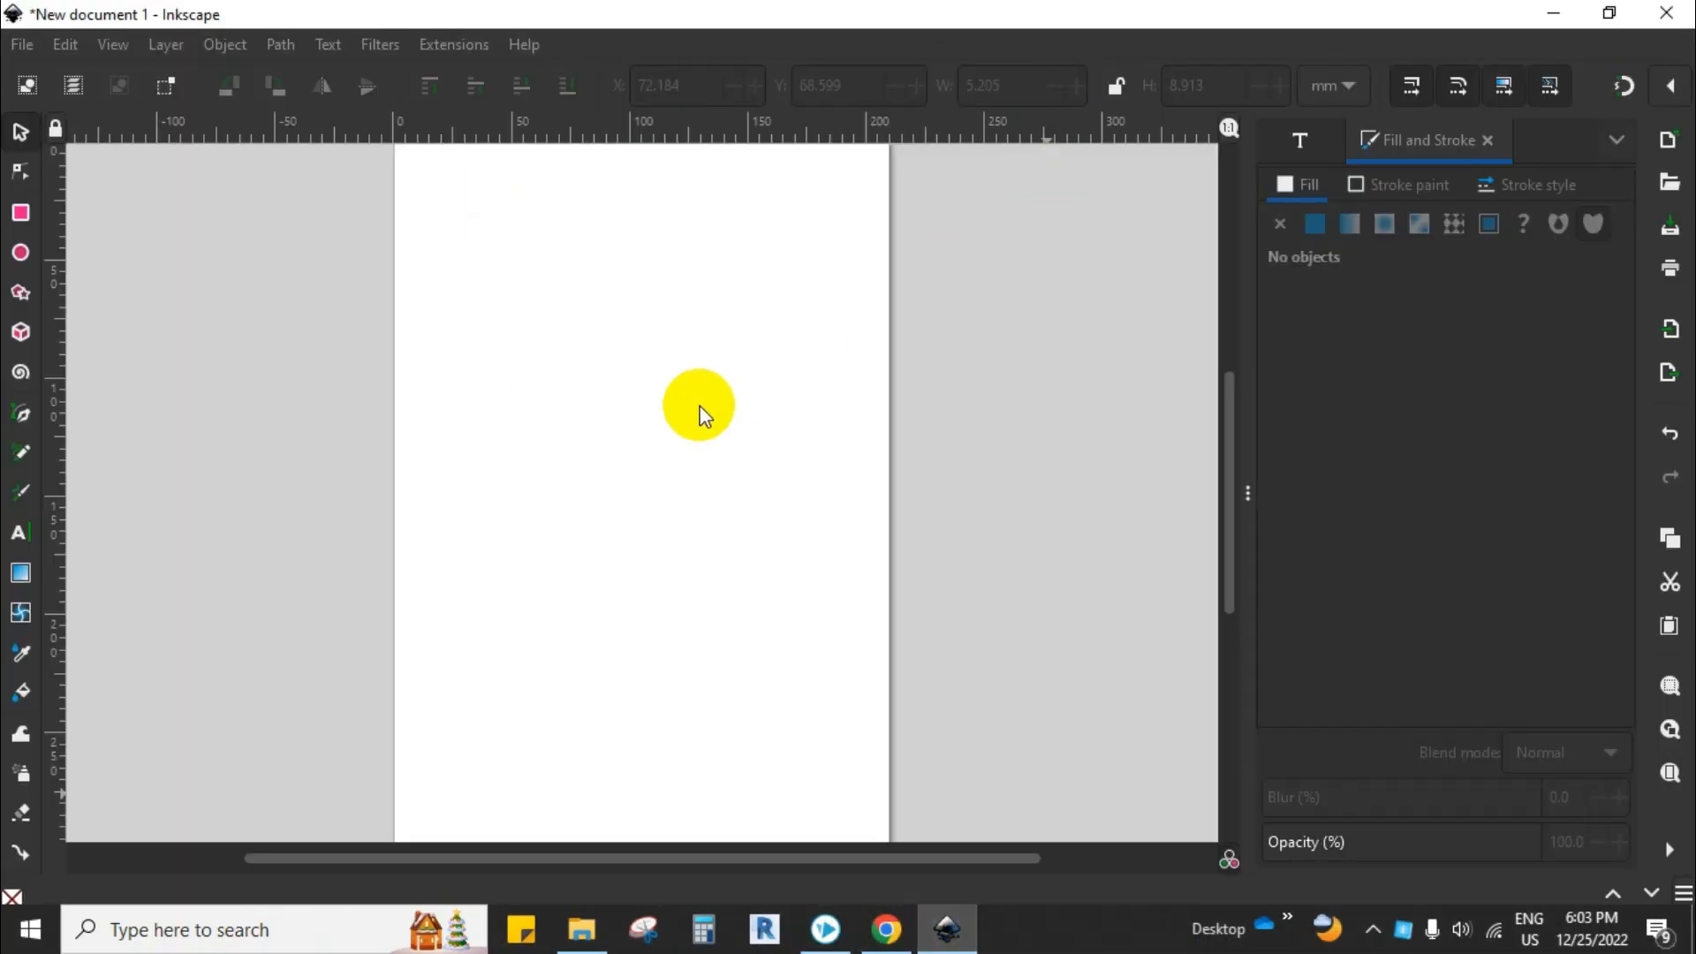
{"action": "left_click", "coordinate": [21, 539]}
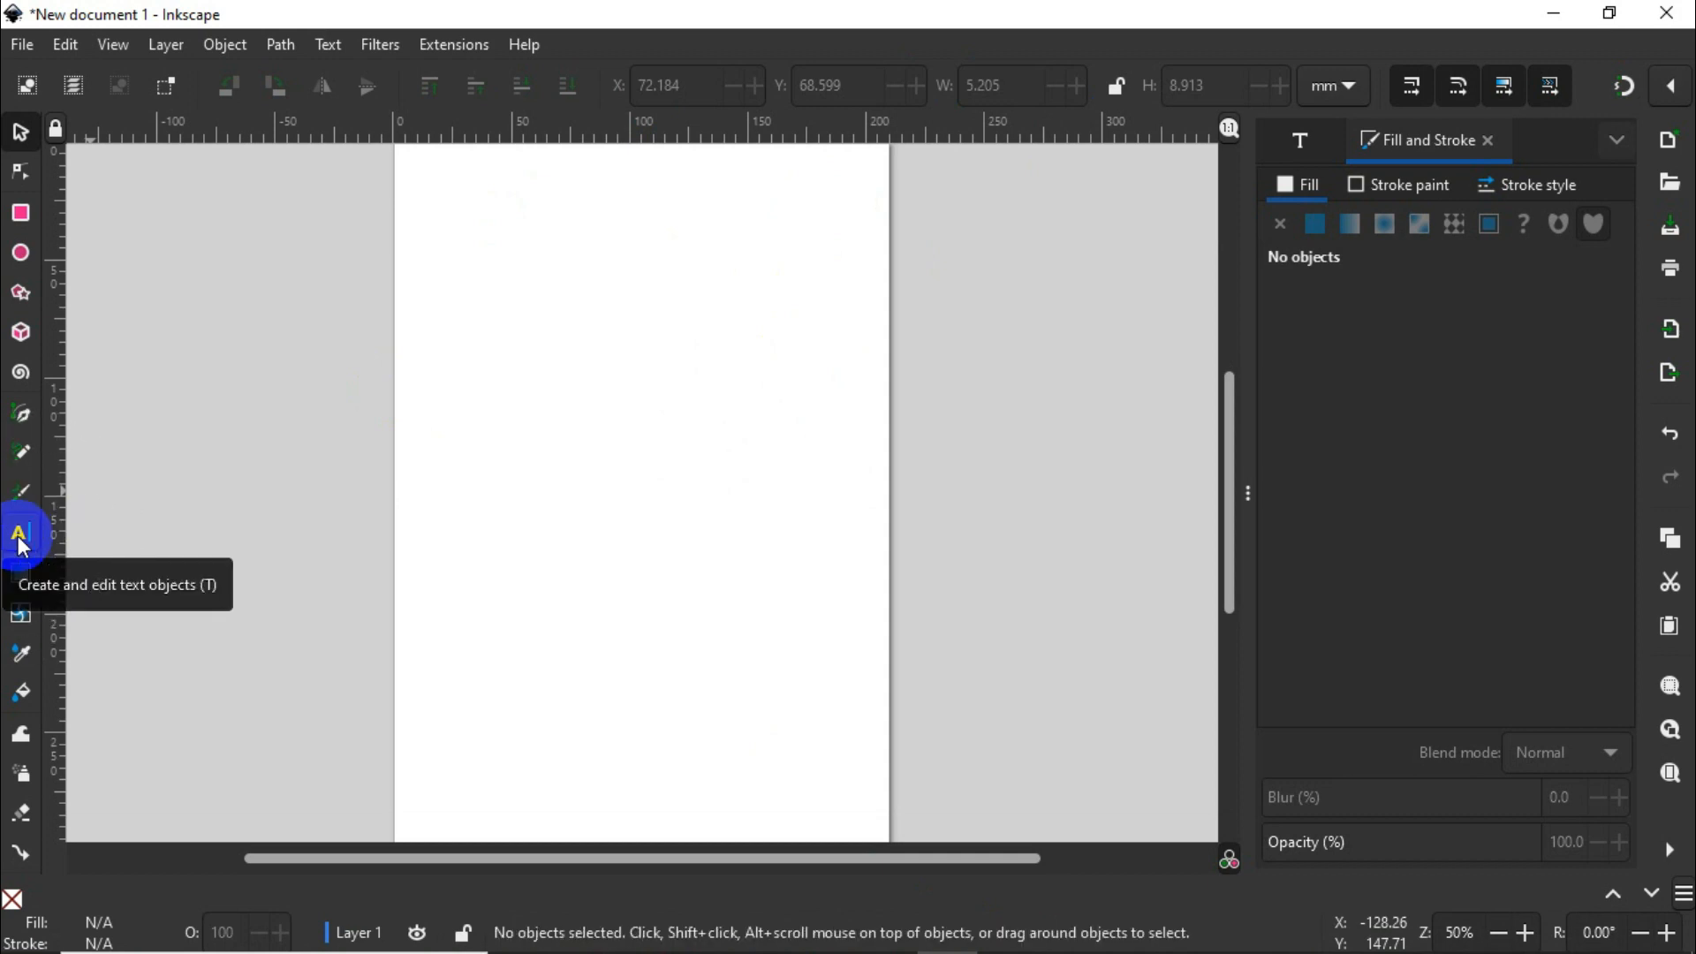
{"action": "left_click", "coordinate": [19, 539]}
{"action": "left_click", "coordinate": [19, 539]}
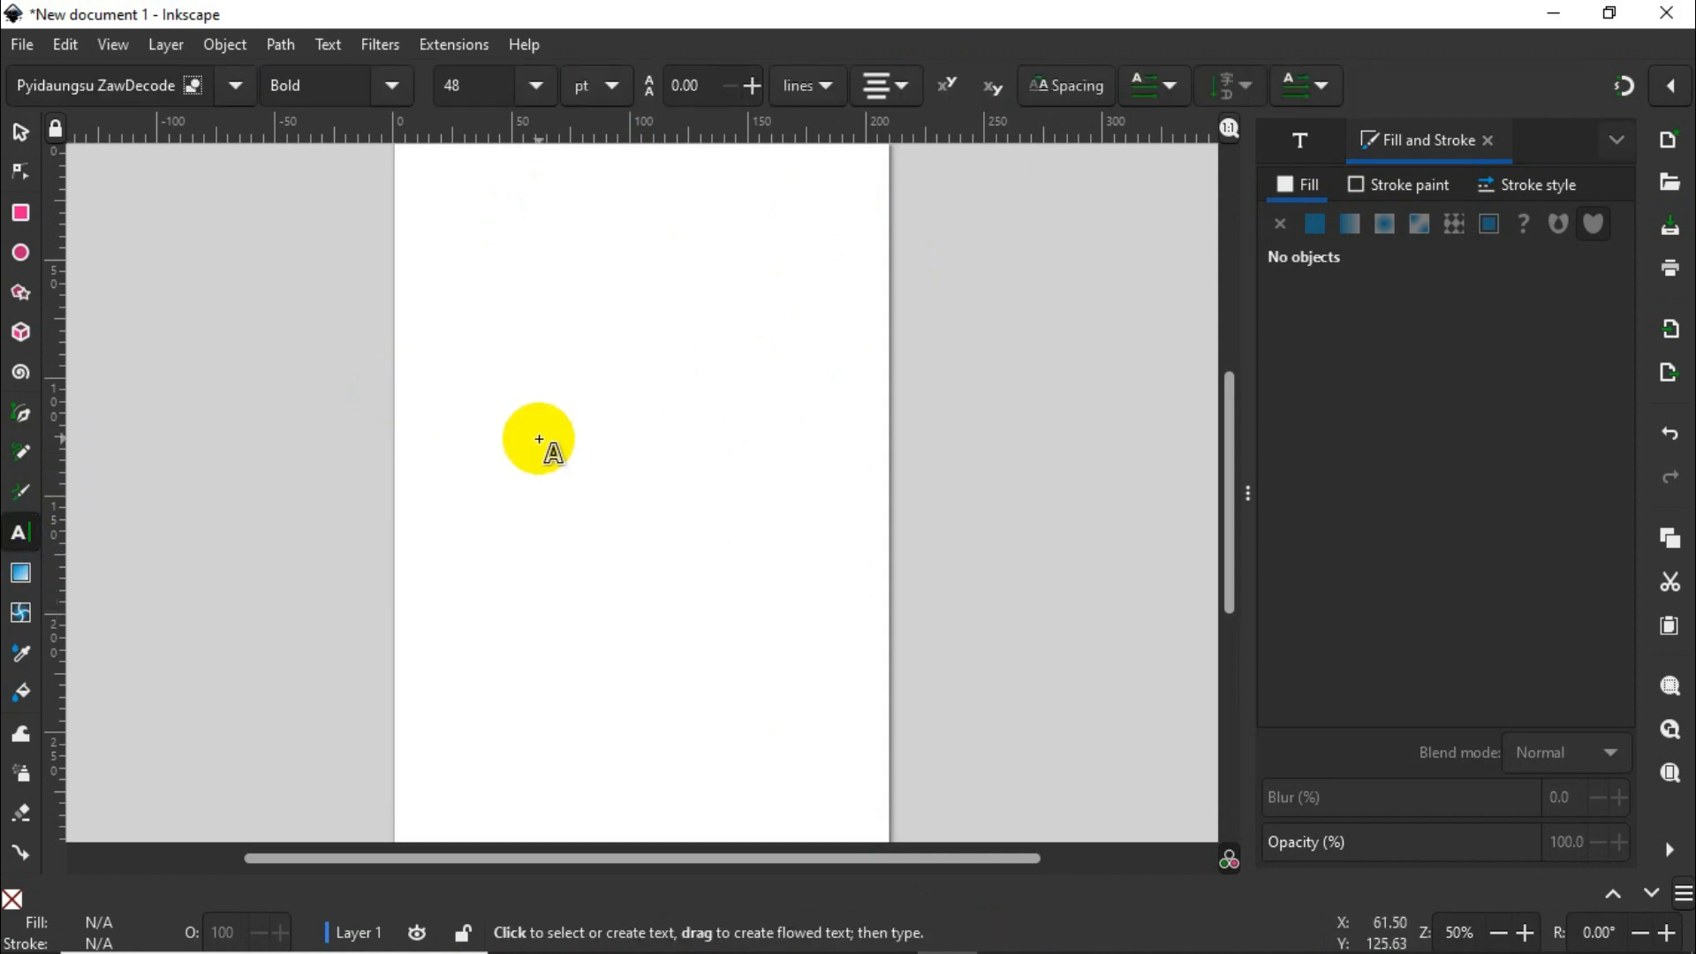
{"action": "left_click", "coordinate": [539, 439]}
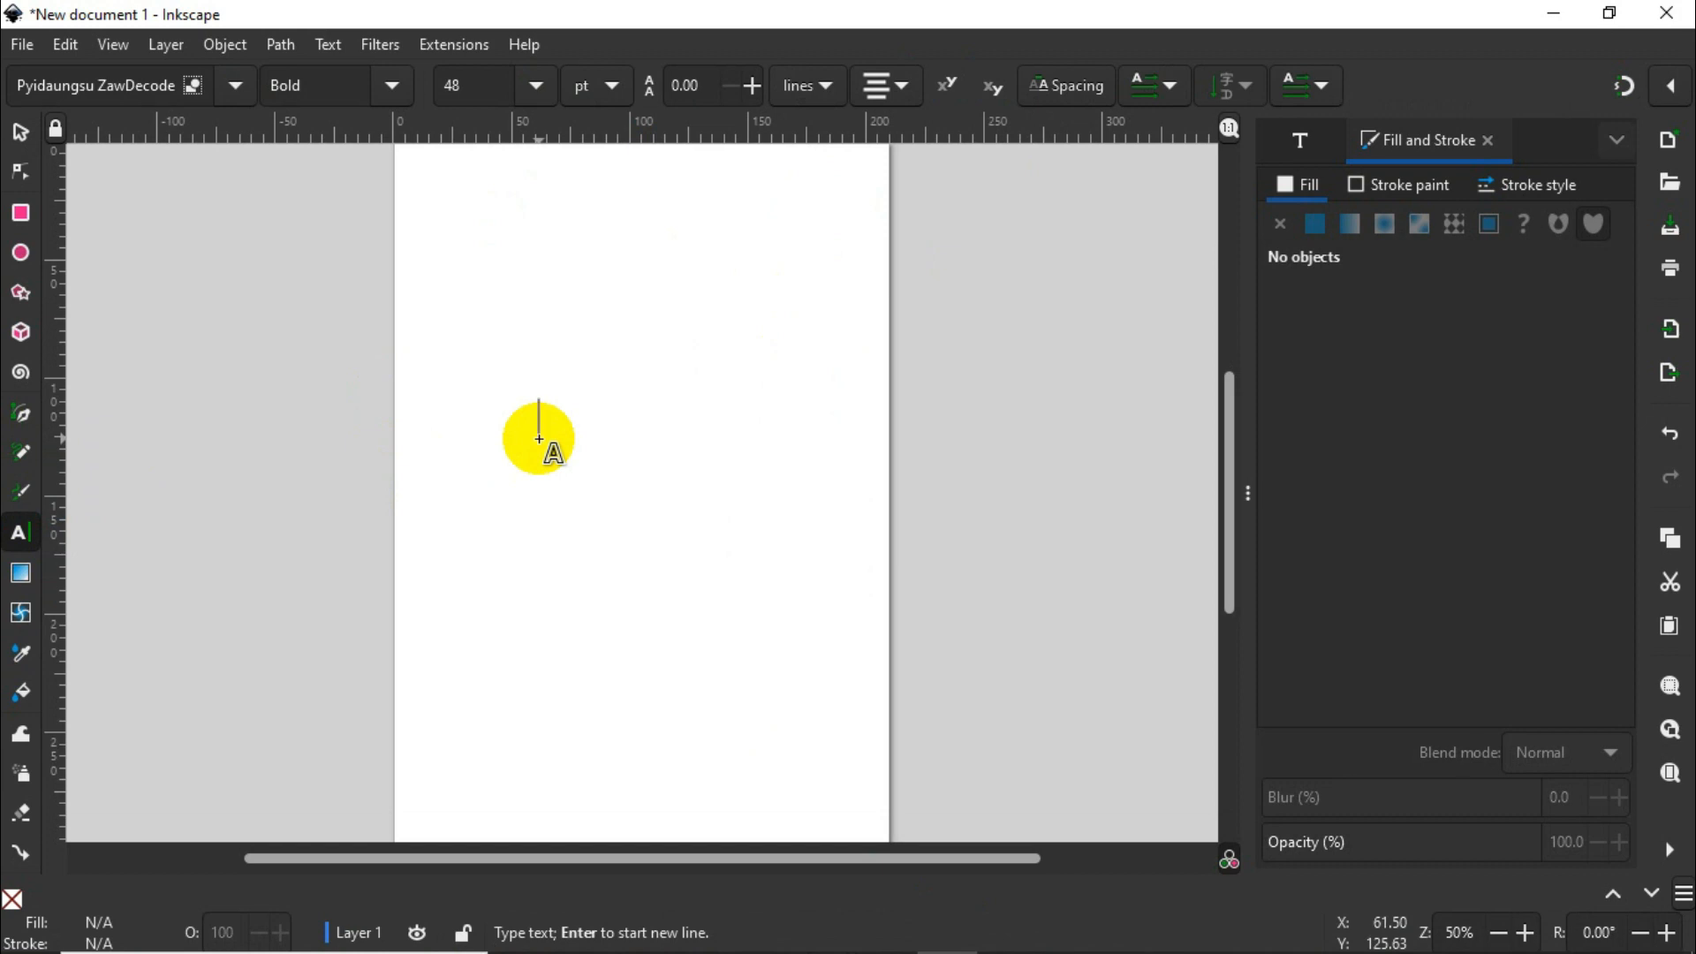
{"action": "type", "text": "asdfasdf"}
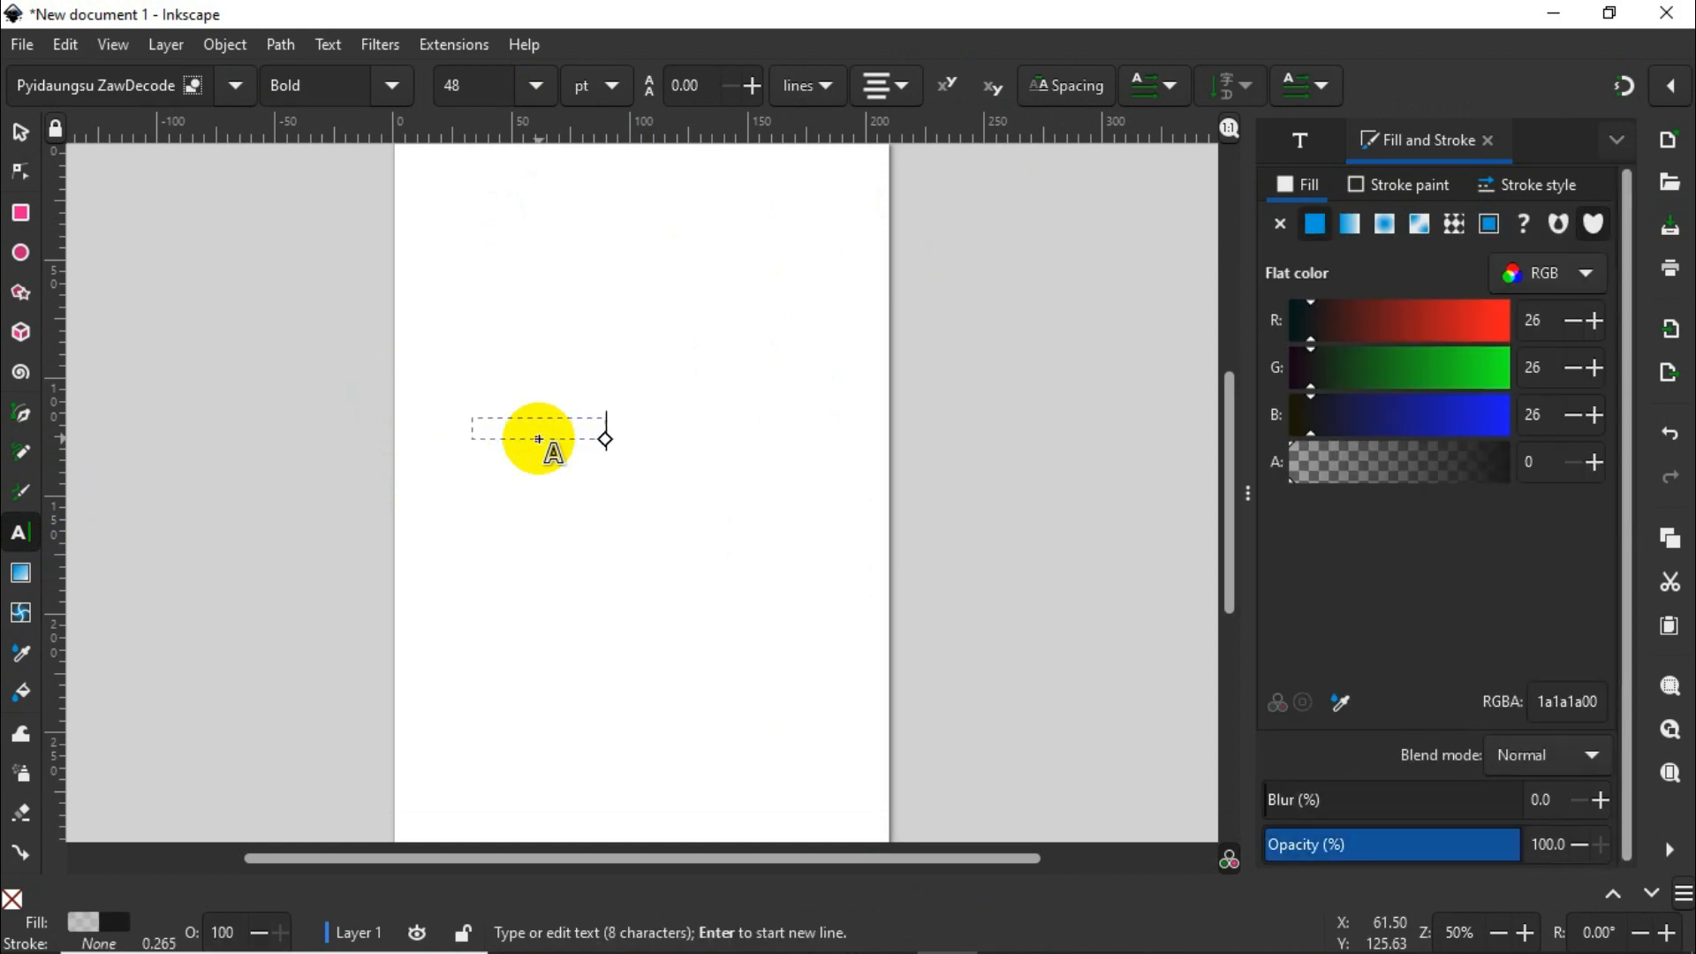
Step: Select the whole placeholder text and set its fill alpha to 100
{"action": "left_click_drag", "start_coordinate": [469, 431], "coordinate": [759, 431]}
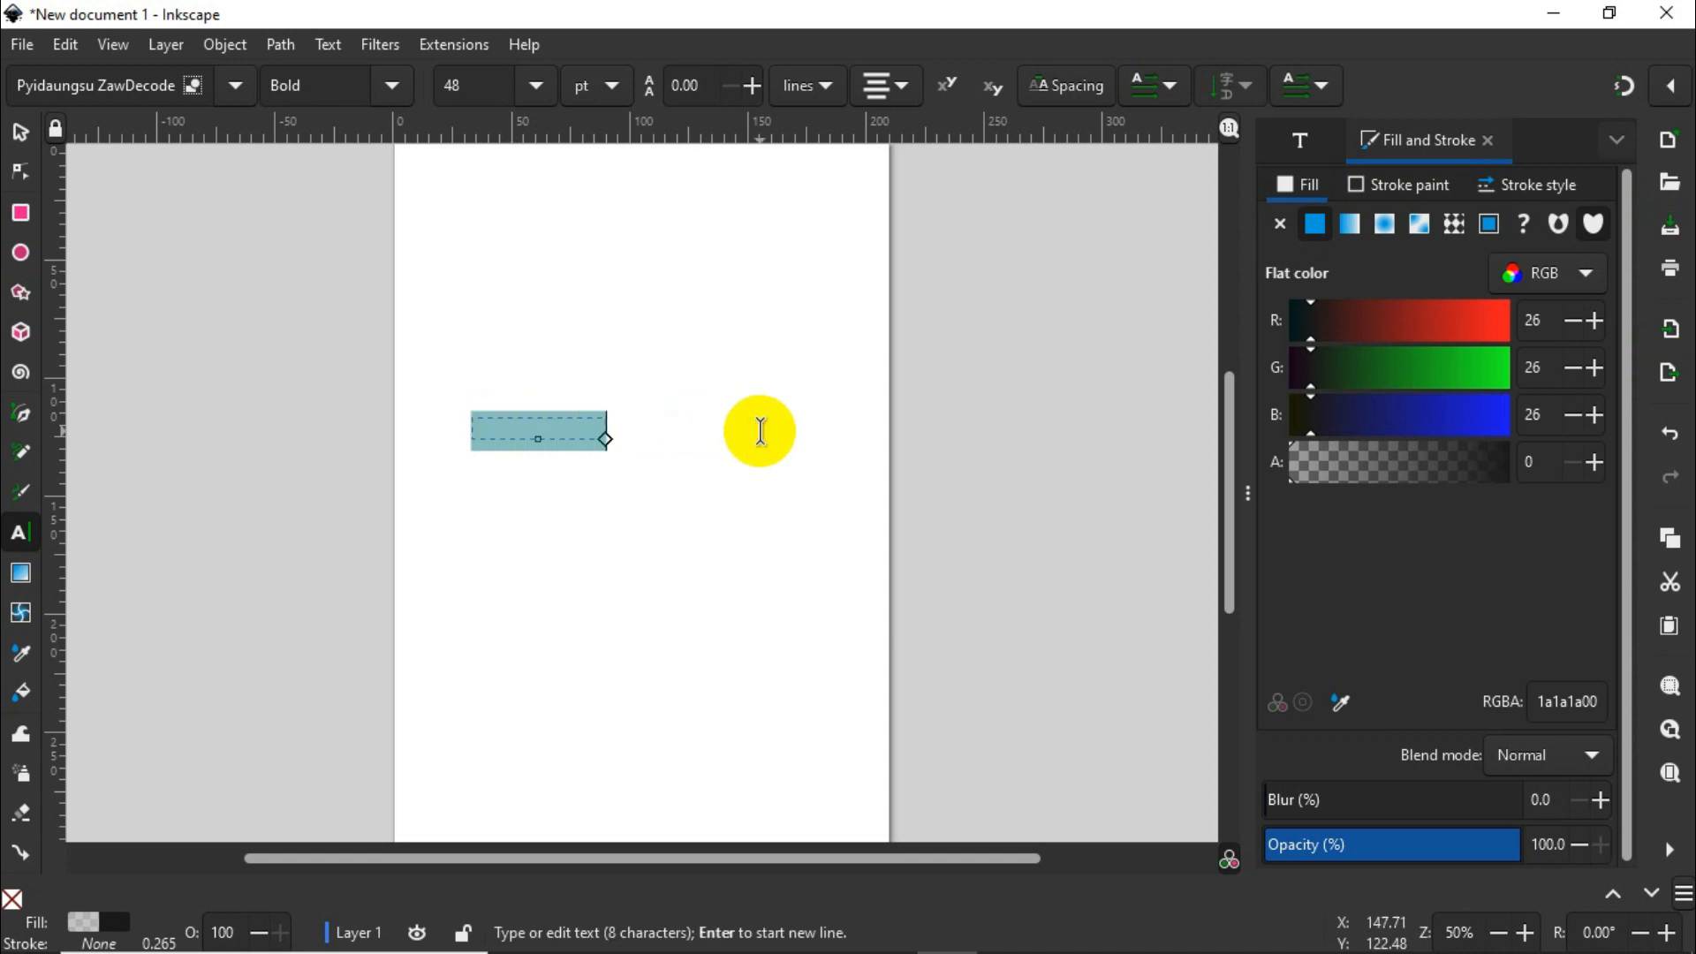
{"action": "left_click", "coordinate": [1484, 469]}
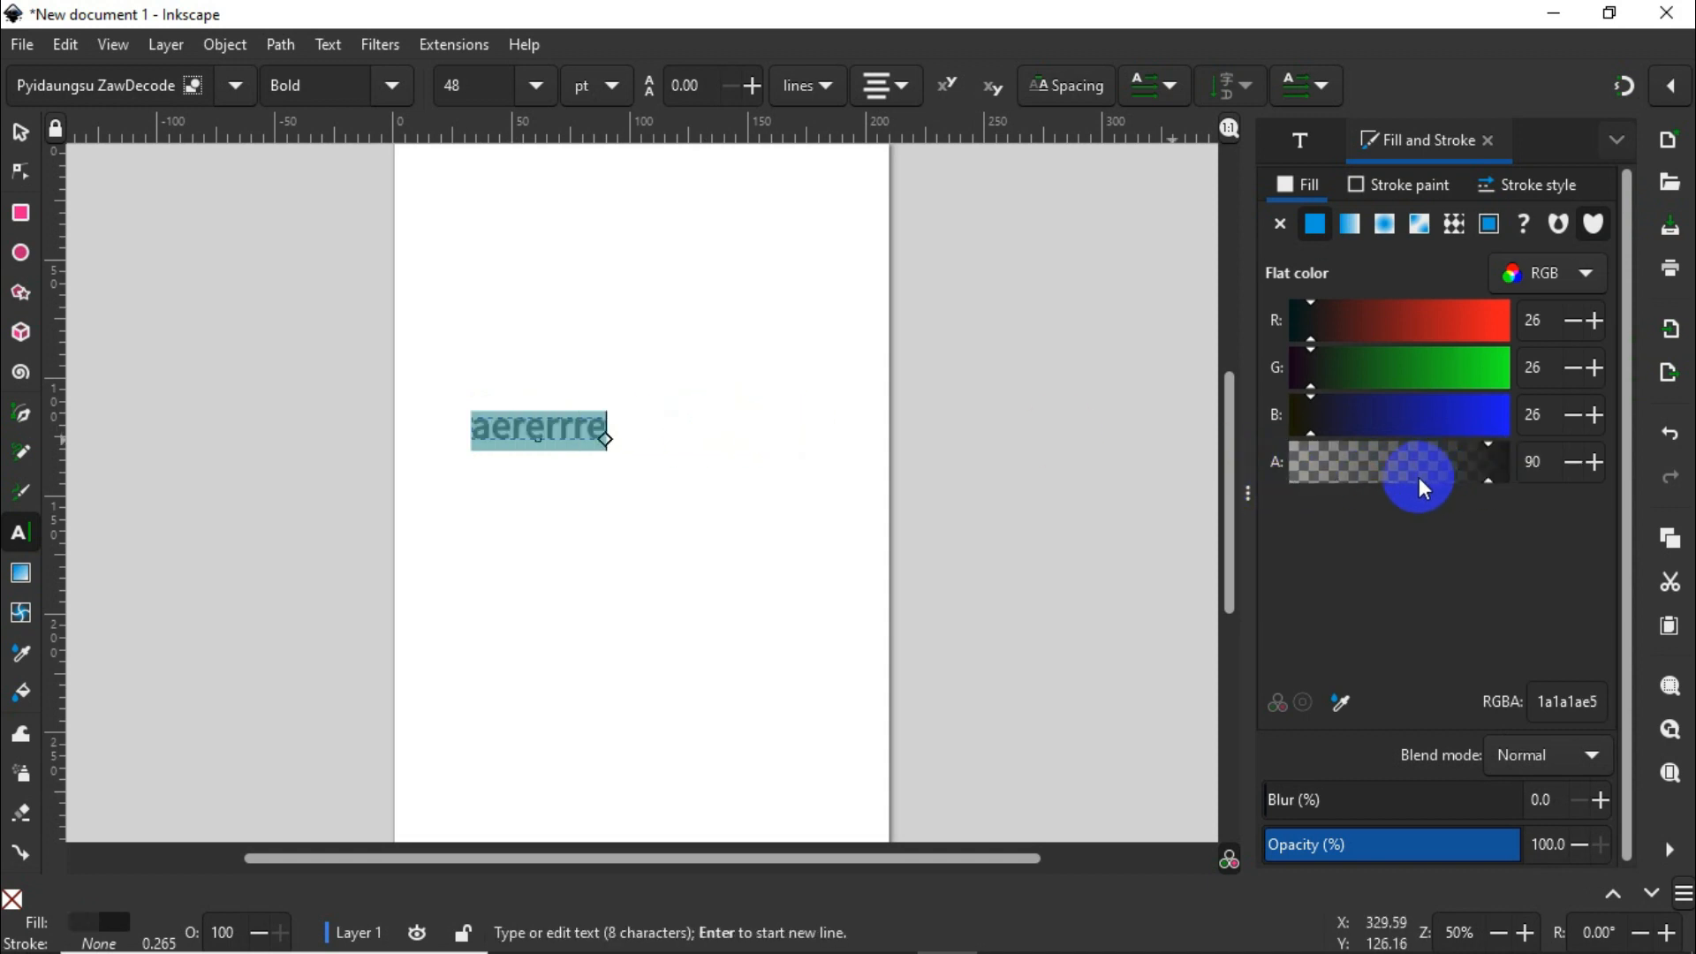
{"action": "left_click", "coordinate": [1587, 474]}
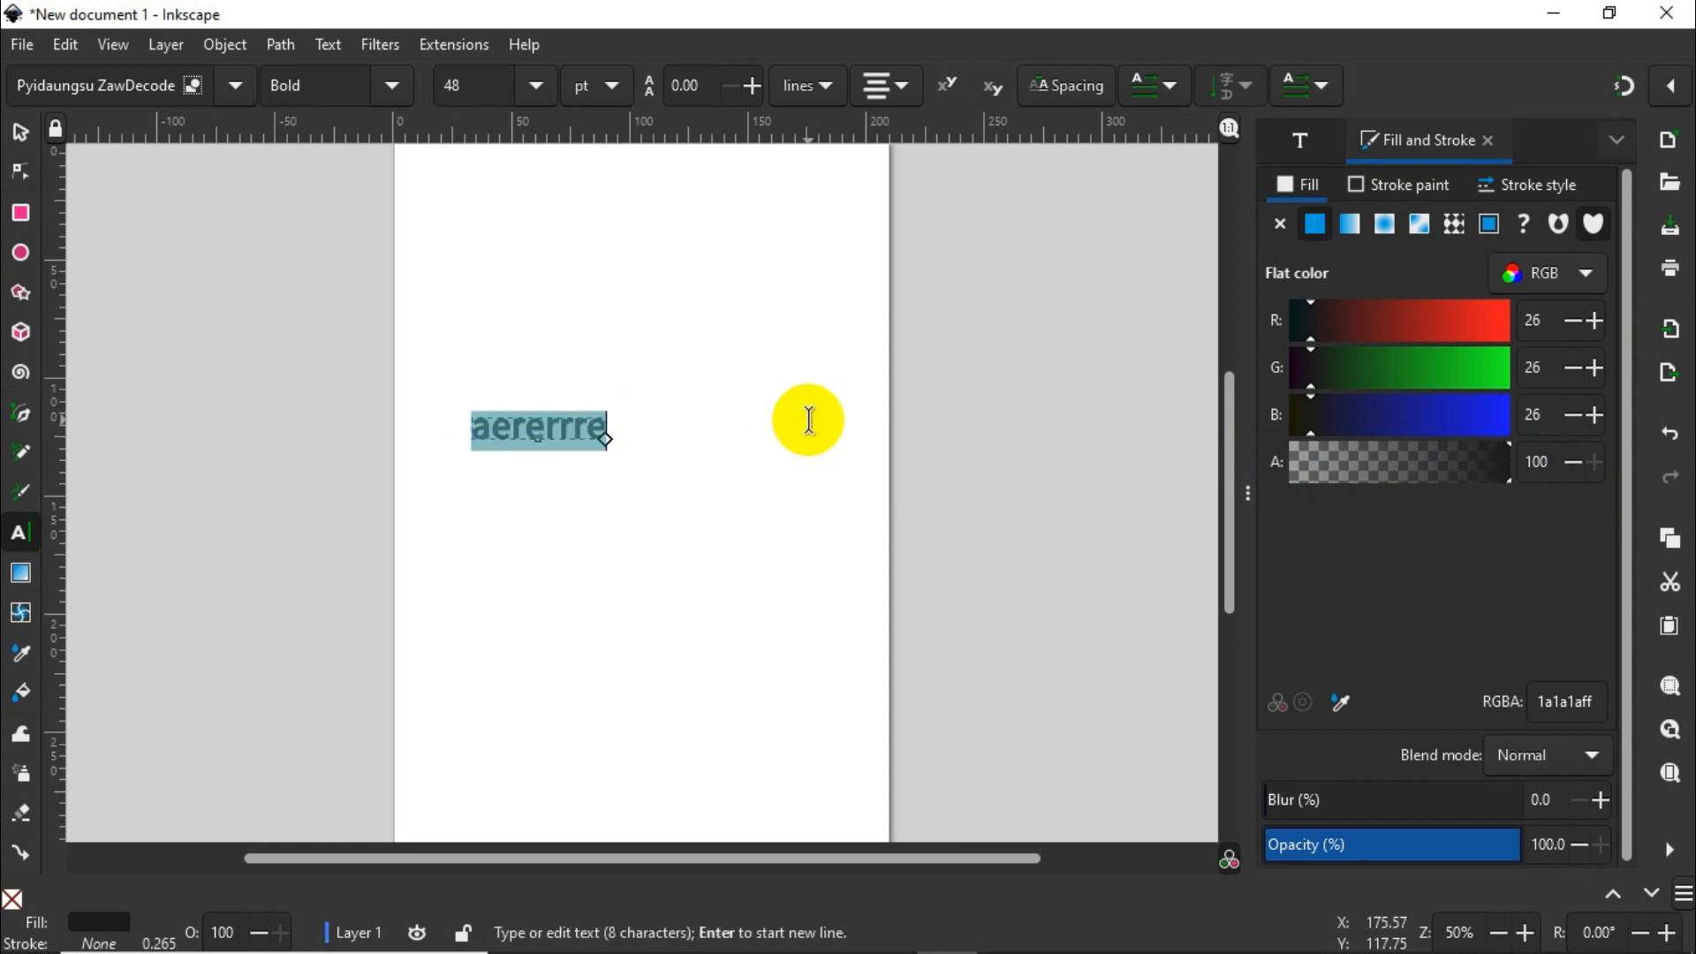
Step: Replace the placeholder text with the Burmese phrase "နေကောင်းလား"
{"action": "key", "text": "Delete"}
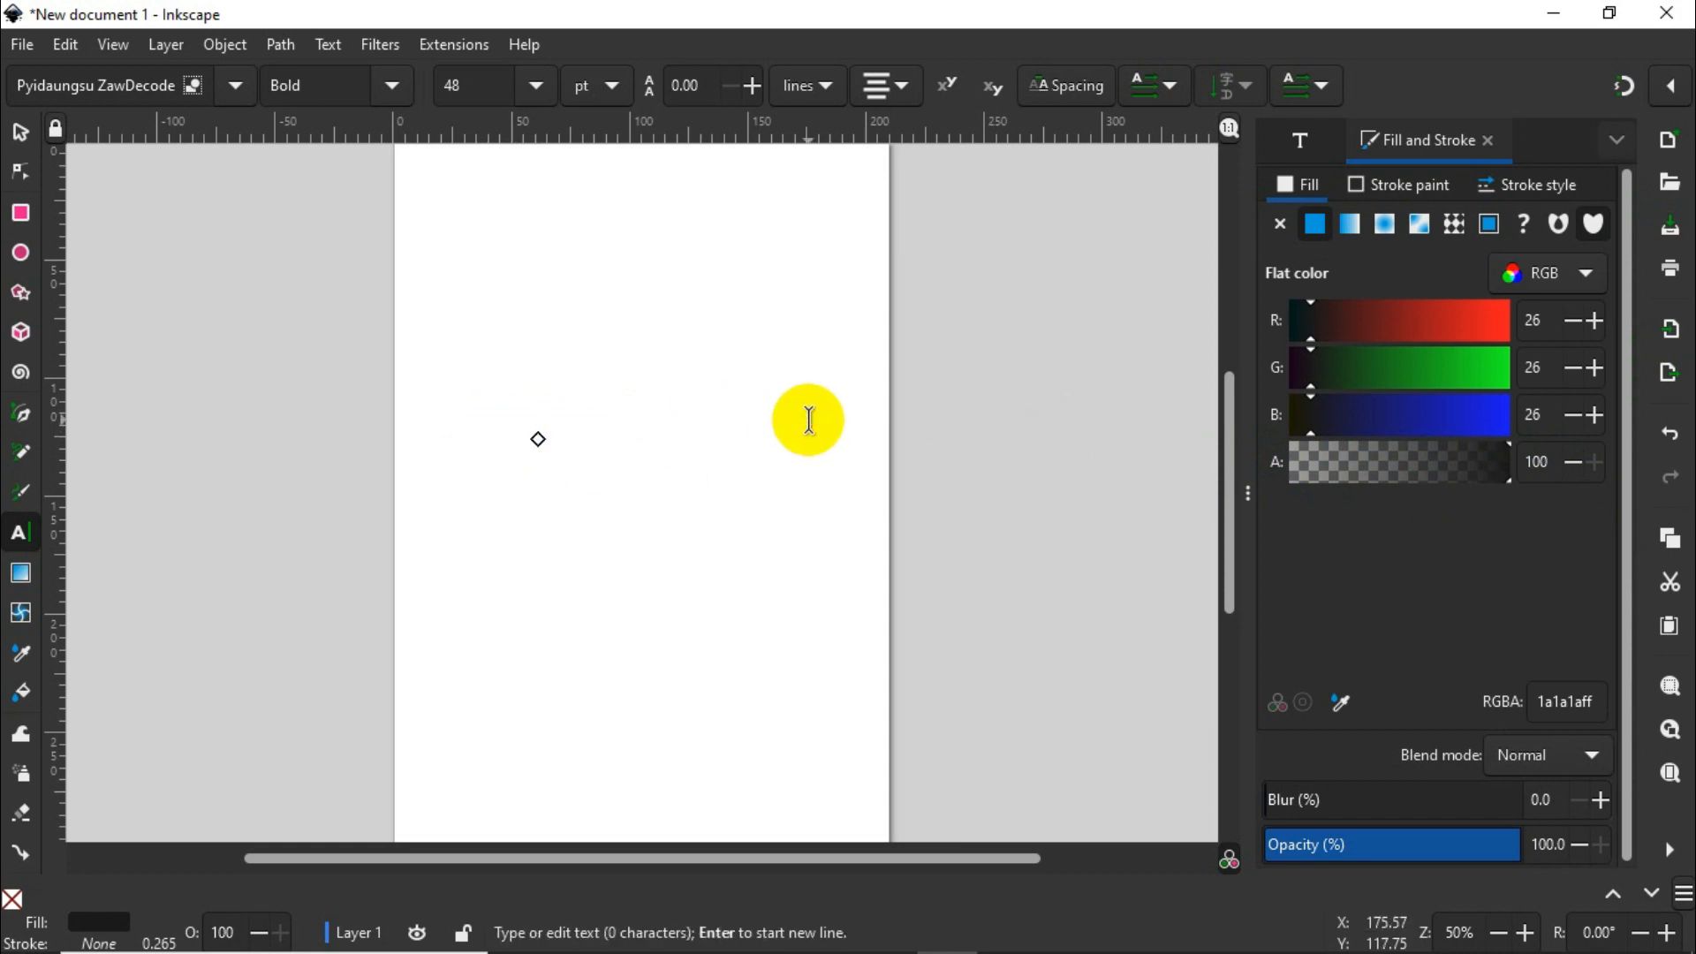
{"action": "type", "text": "ae"}
{"action": "key", "text": "BackSpace"}
{"action": "key", "text": "BackSpace"}
{"action": "type", "text": "ေ"}
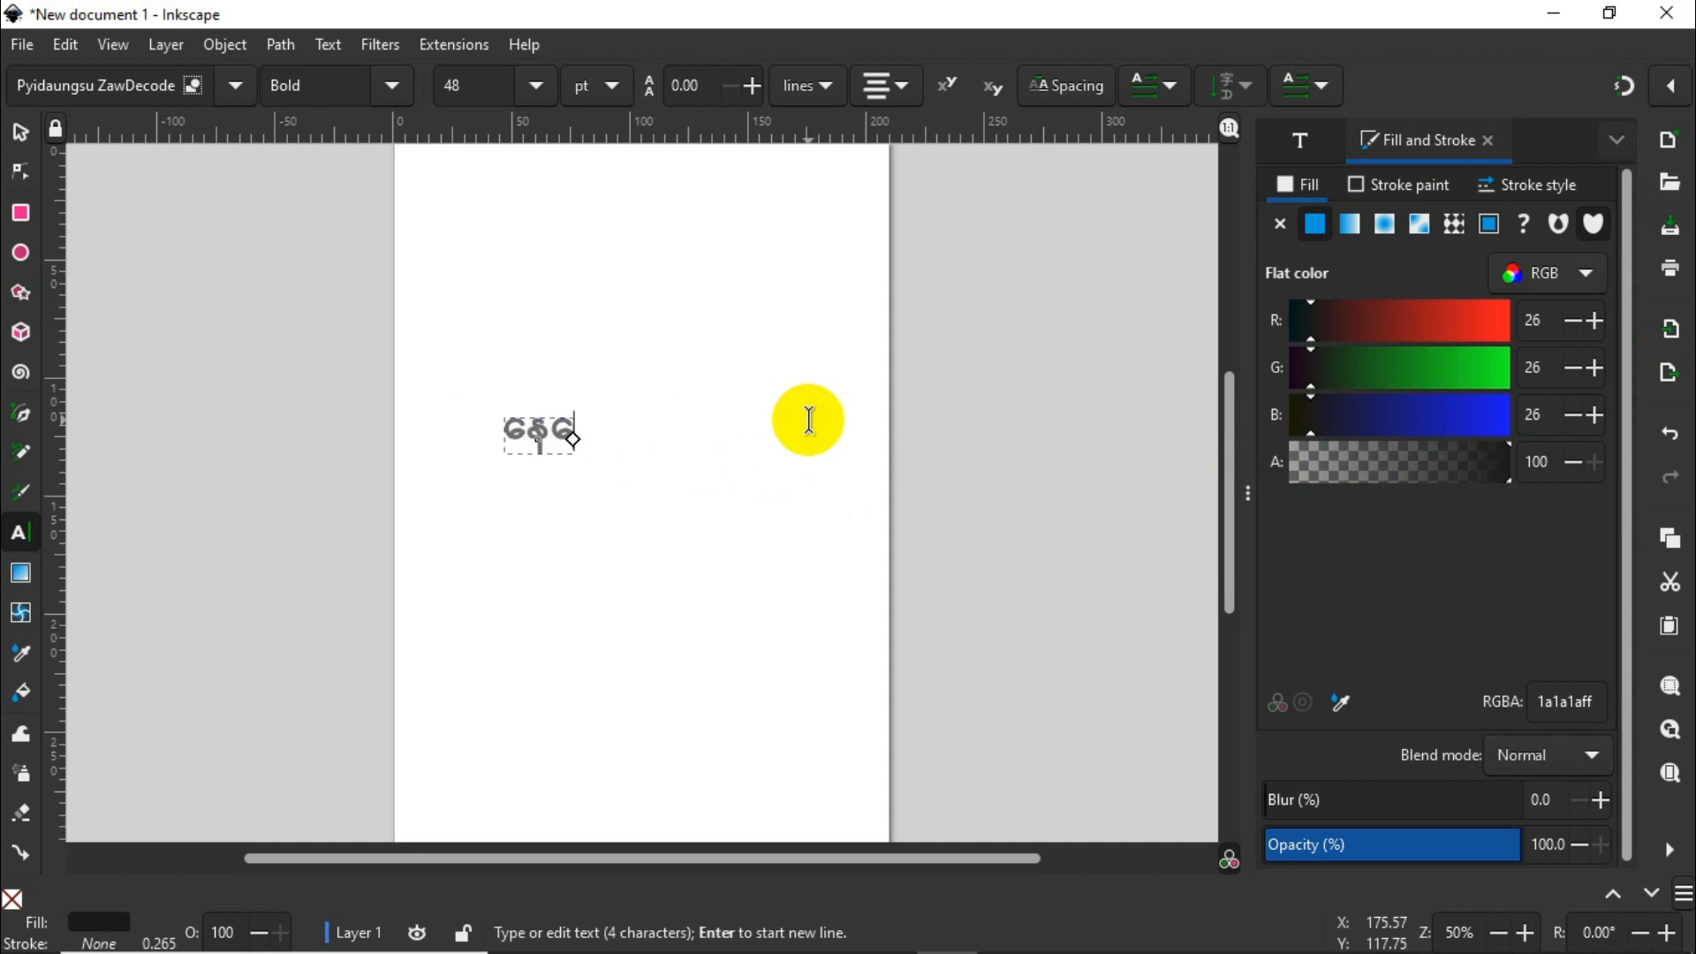
{"action": "type", "text": "နကောင်းလား"}
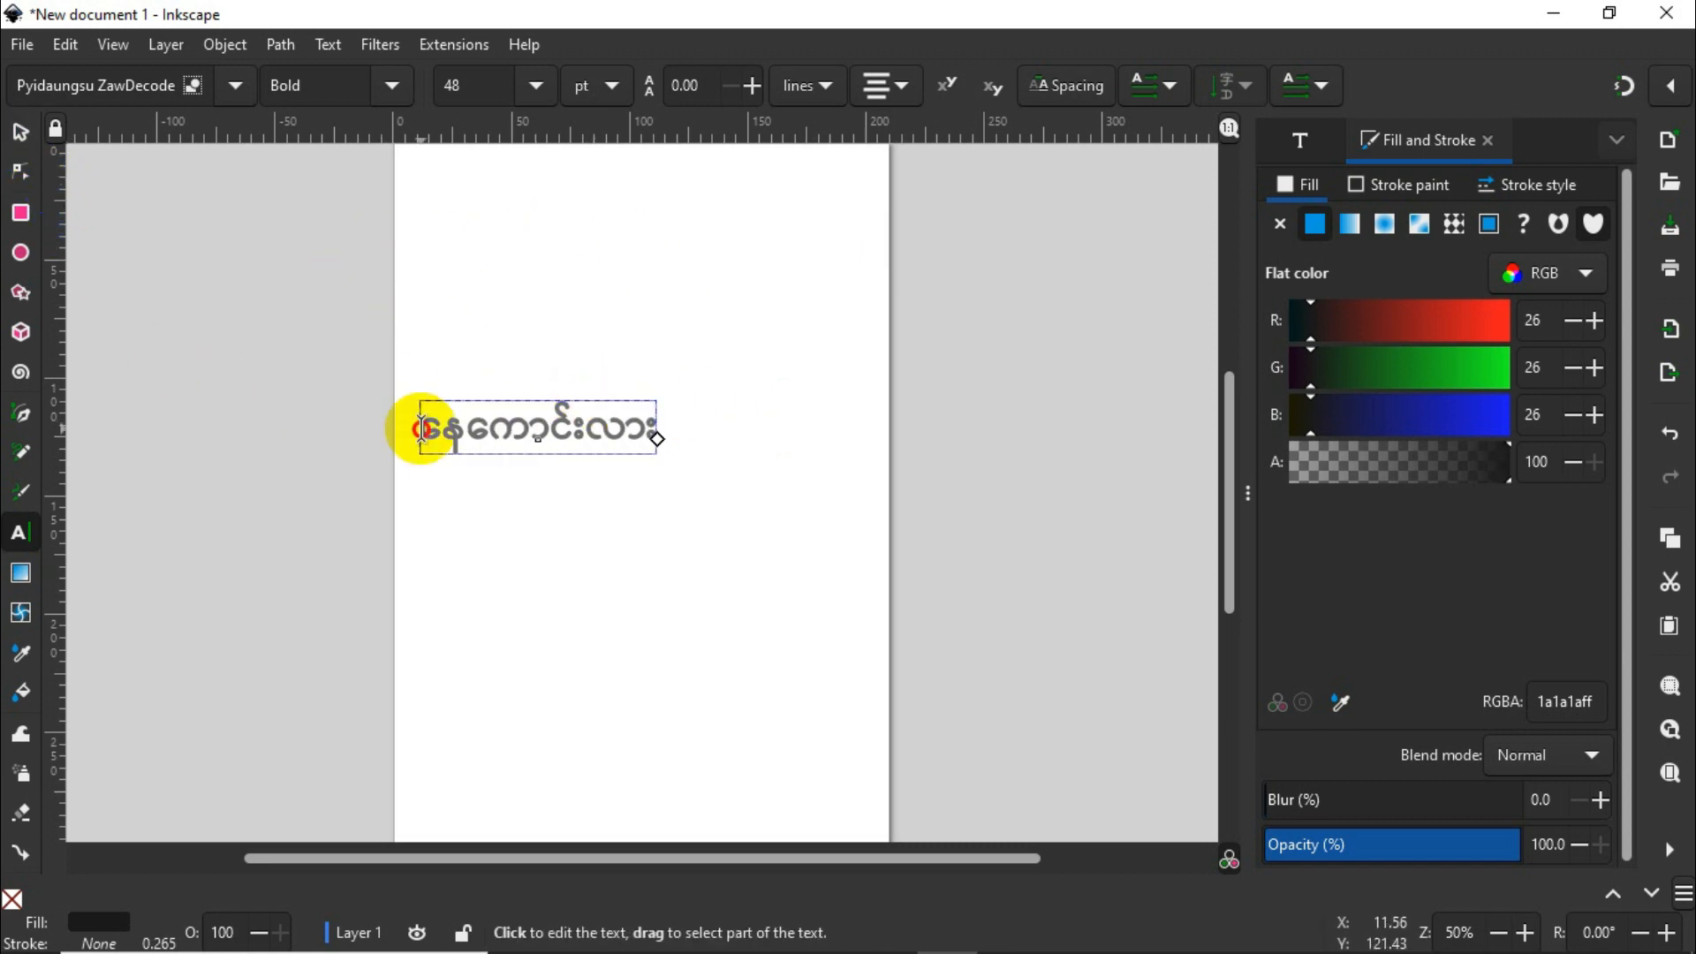
Step: Convert the Burmese text object to a path and ungroup it into separate letter shapes
{"action": "left_click_drag", "start_coordinate": [424, 428], "coordinate": [722, 412]}
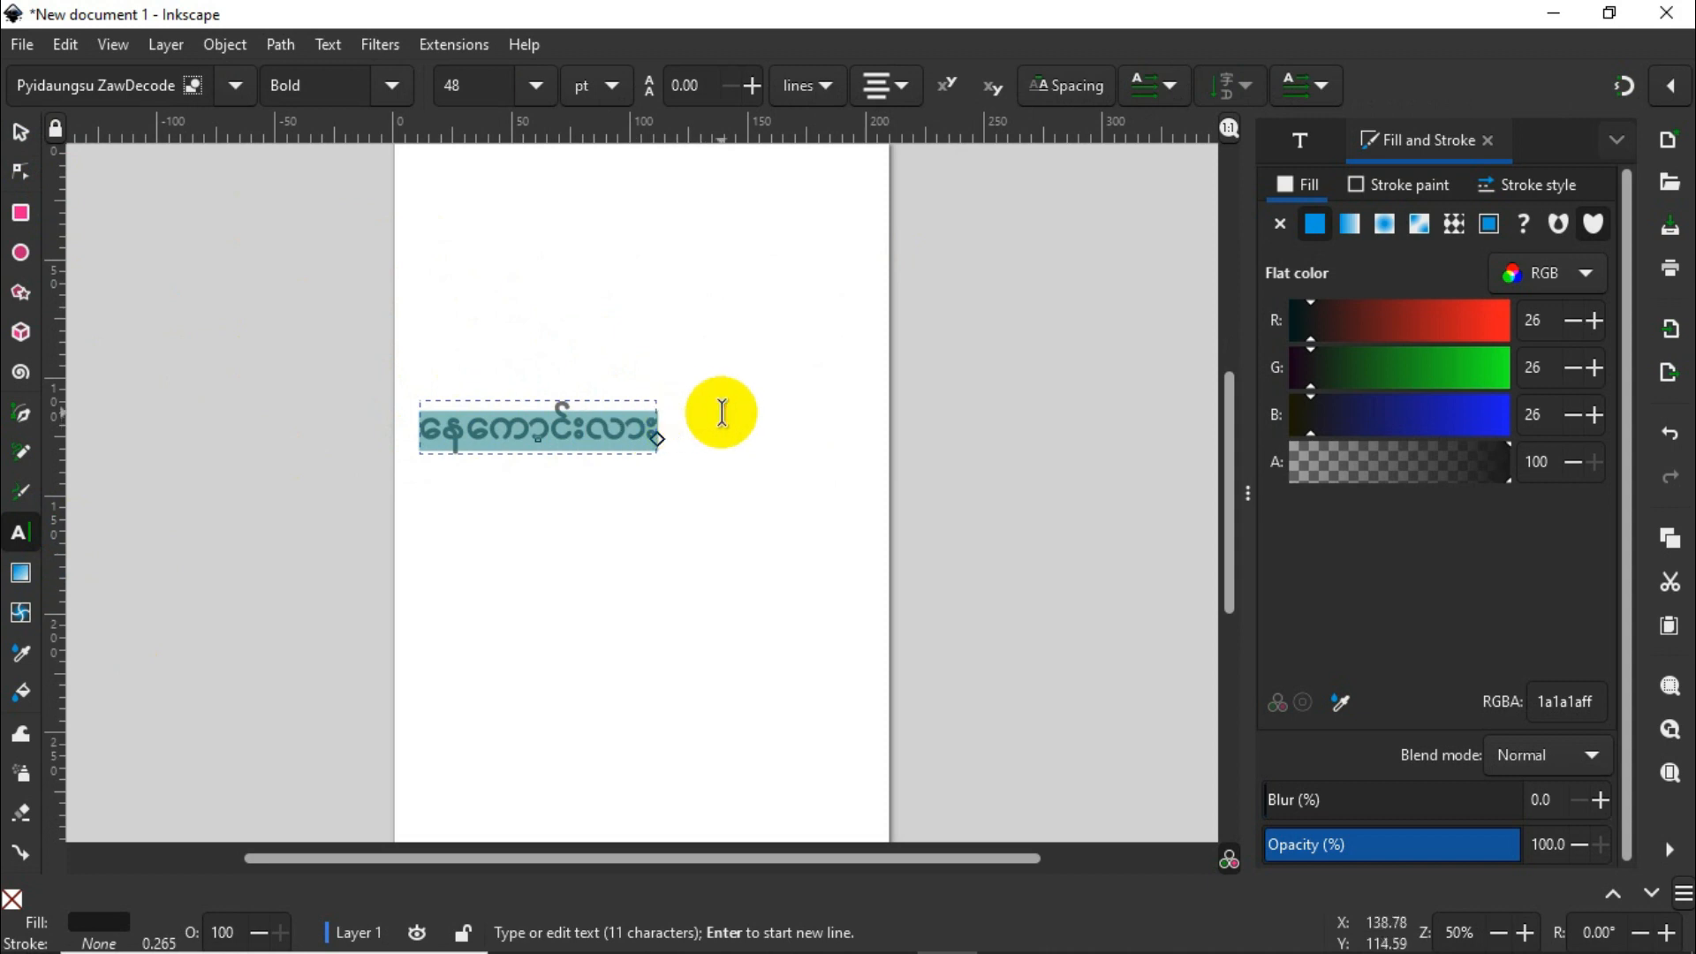
{"action": "left_click", "coordinate": [279, 53]}
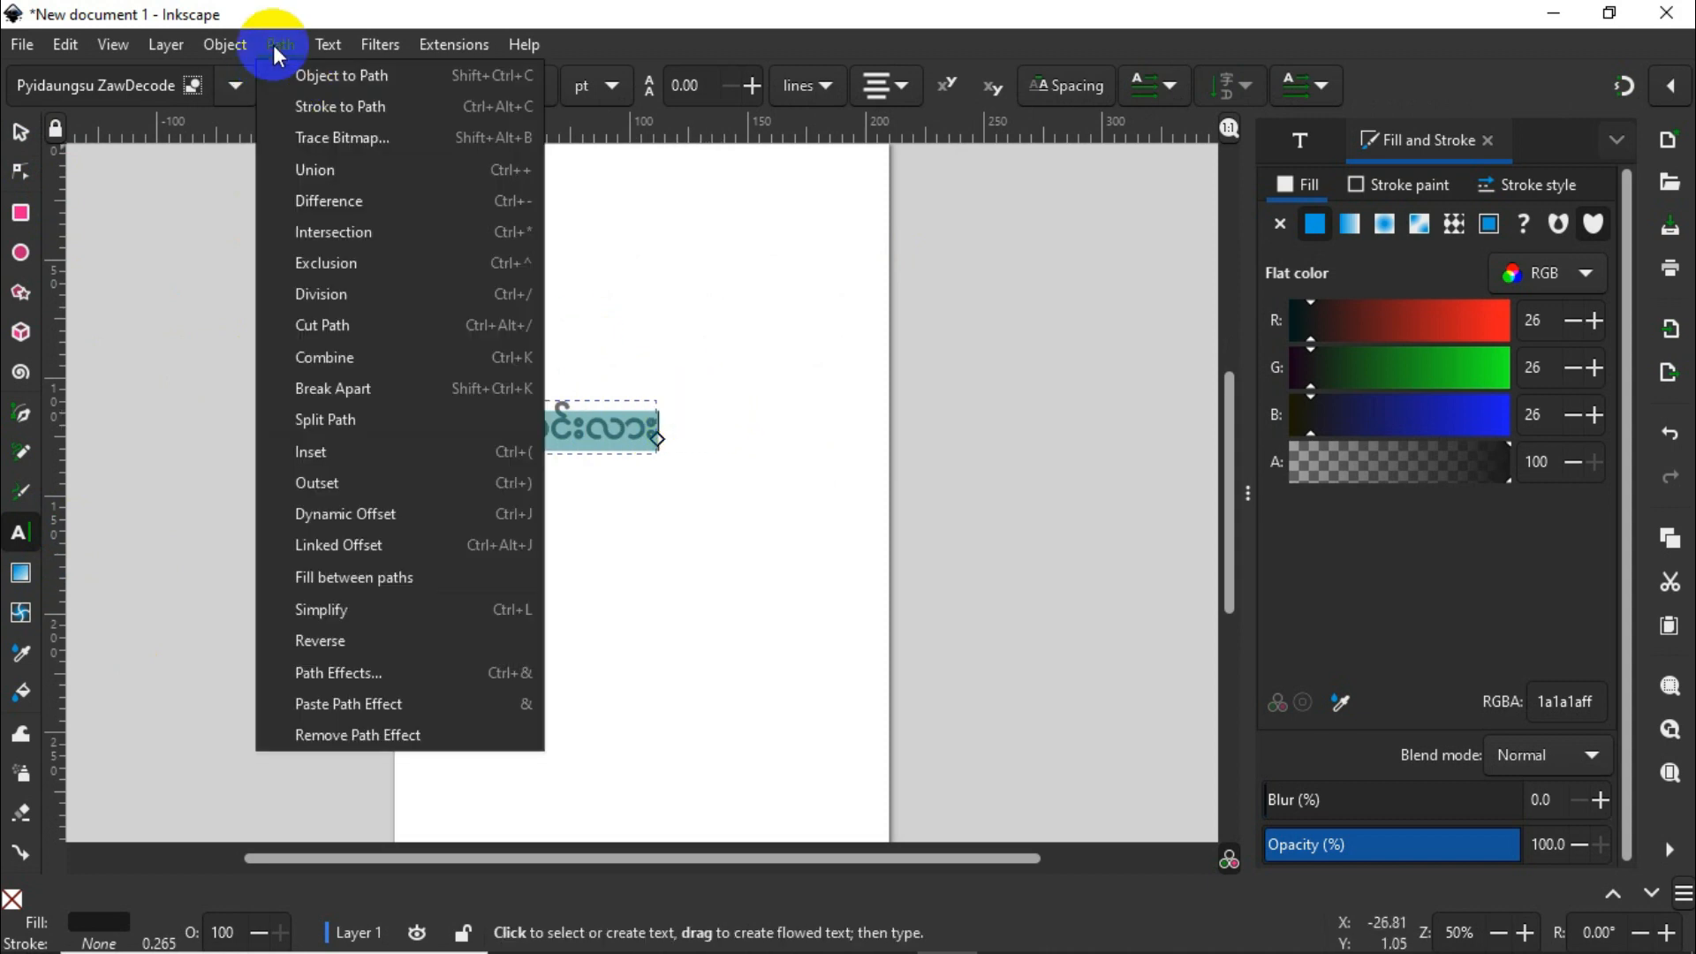
{"action": "left_click", "coordinate": [339, 78]}
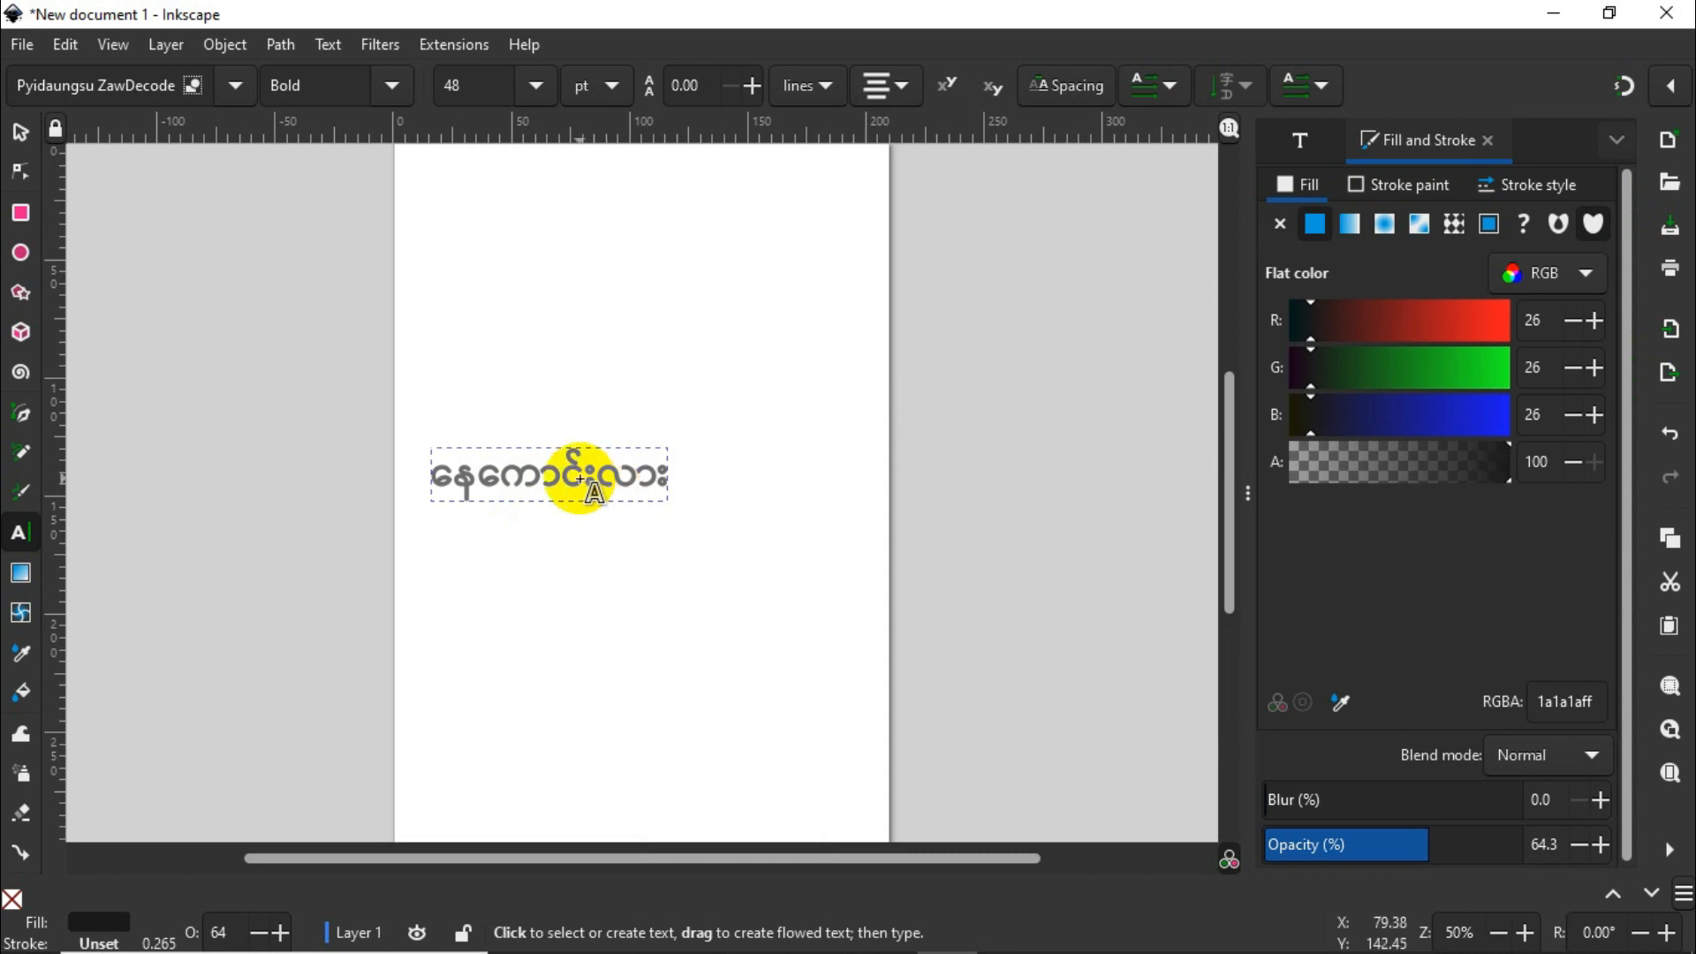
{"action": "right_click", "coordinate": [583, 487]}
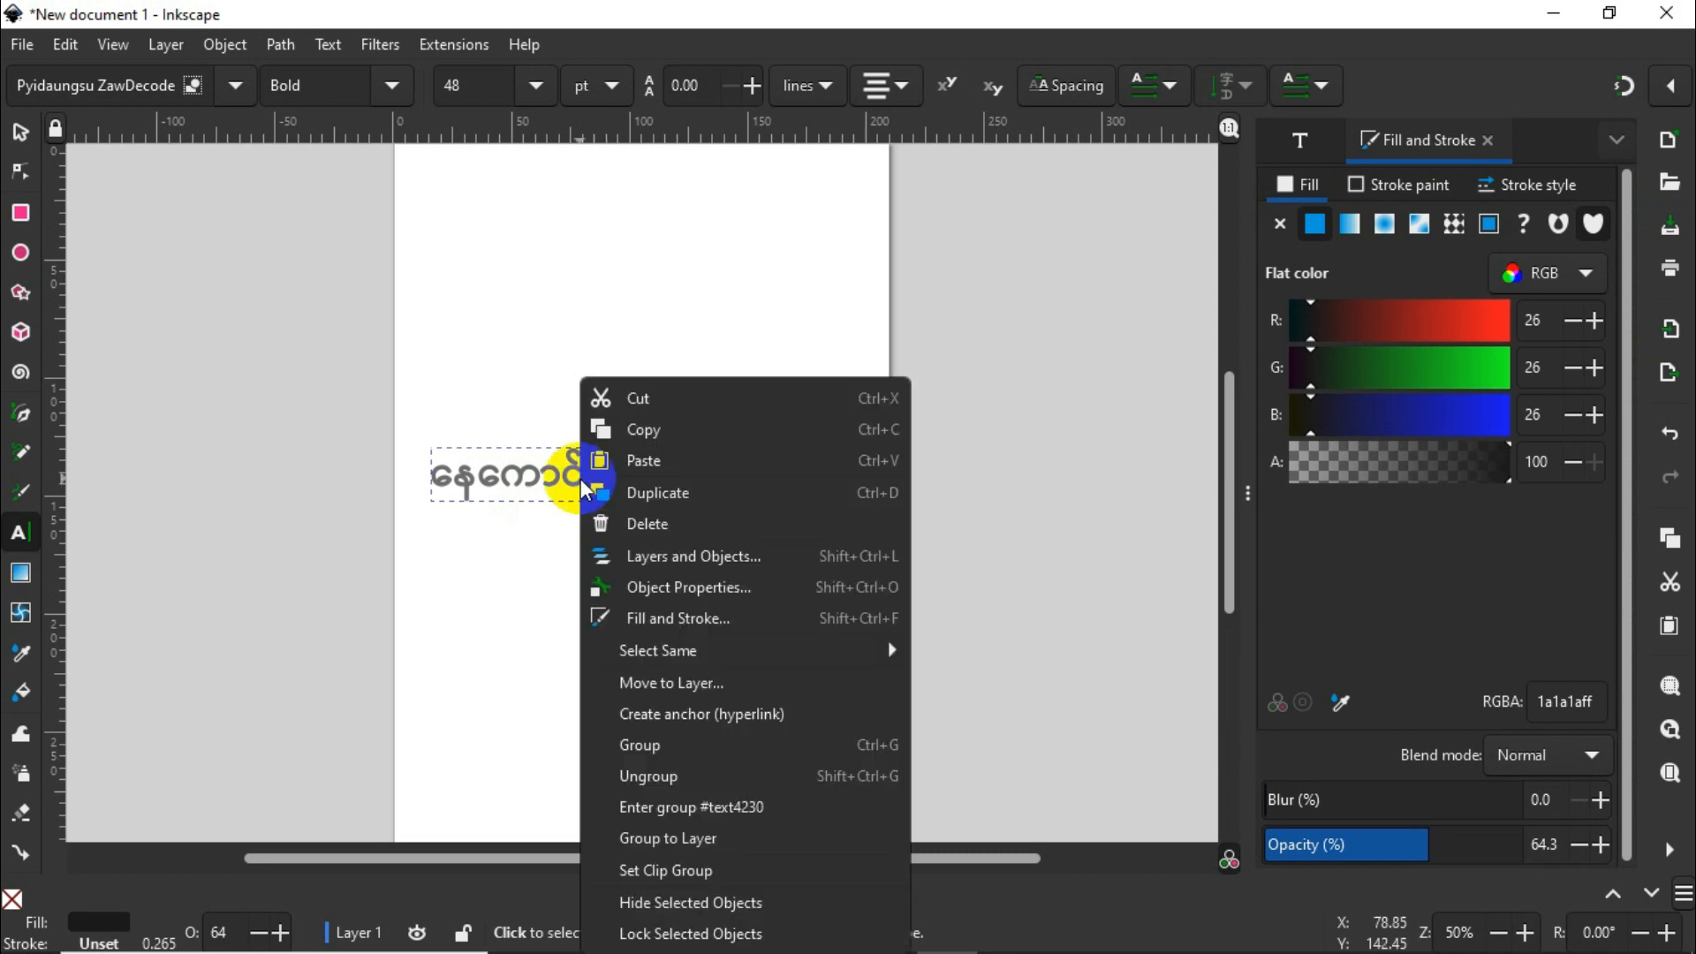
{"action": "left_click", "coordinate": [658, 777]}
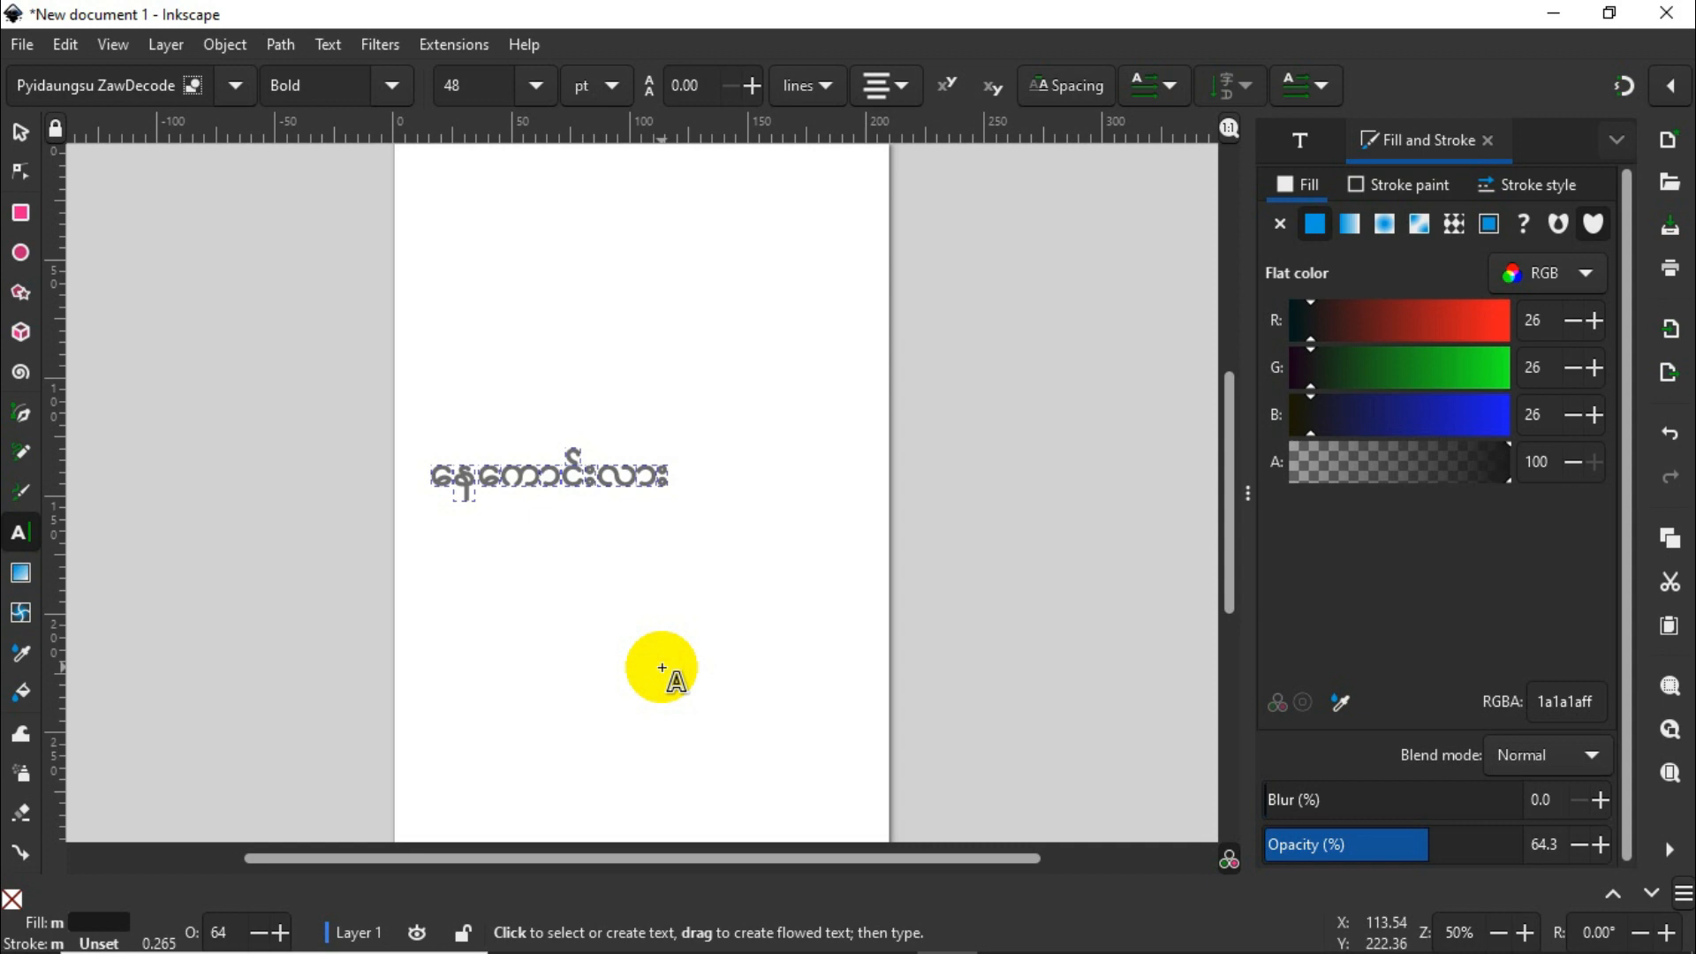
Step: Start saving the drawing to the Desktop and name the file "Text 1"
{"action": "left_click", "coordinate": [22, 48]}
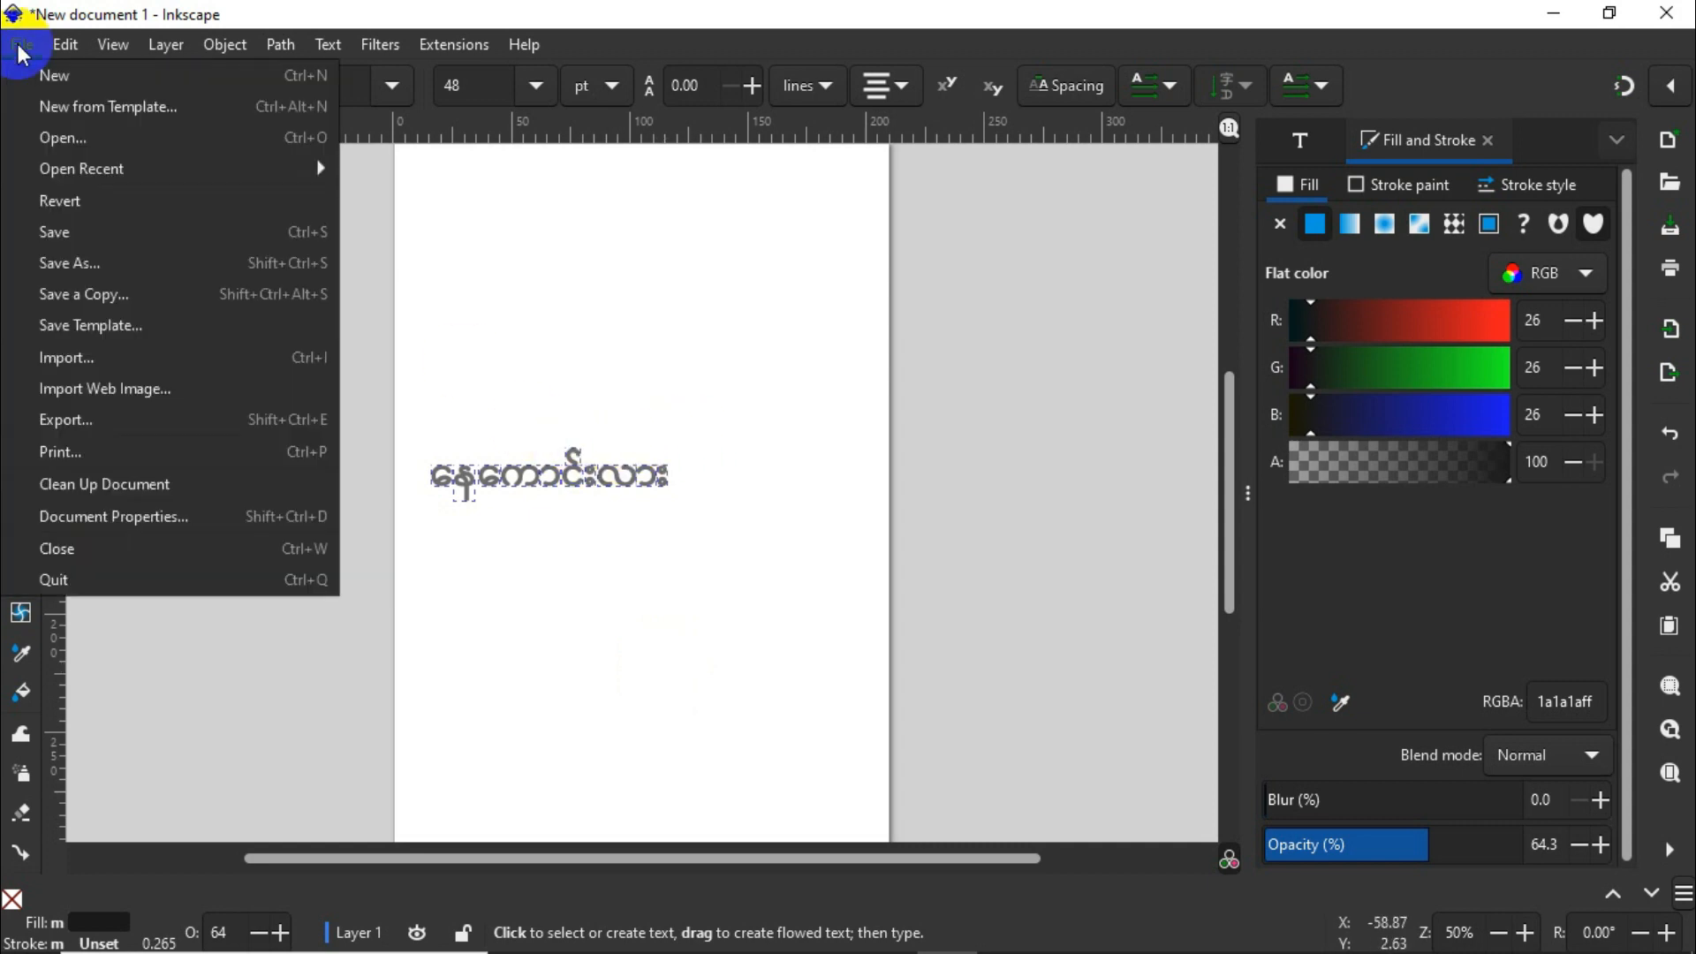
{"action": "left_click", "coordinate": [55, 235]}
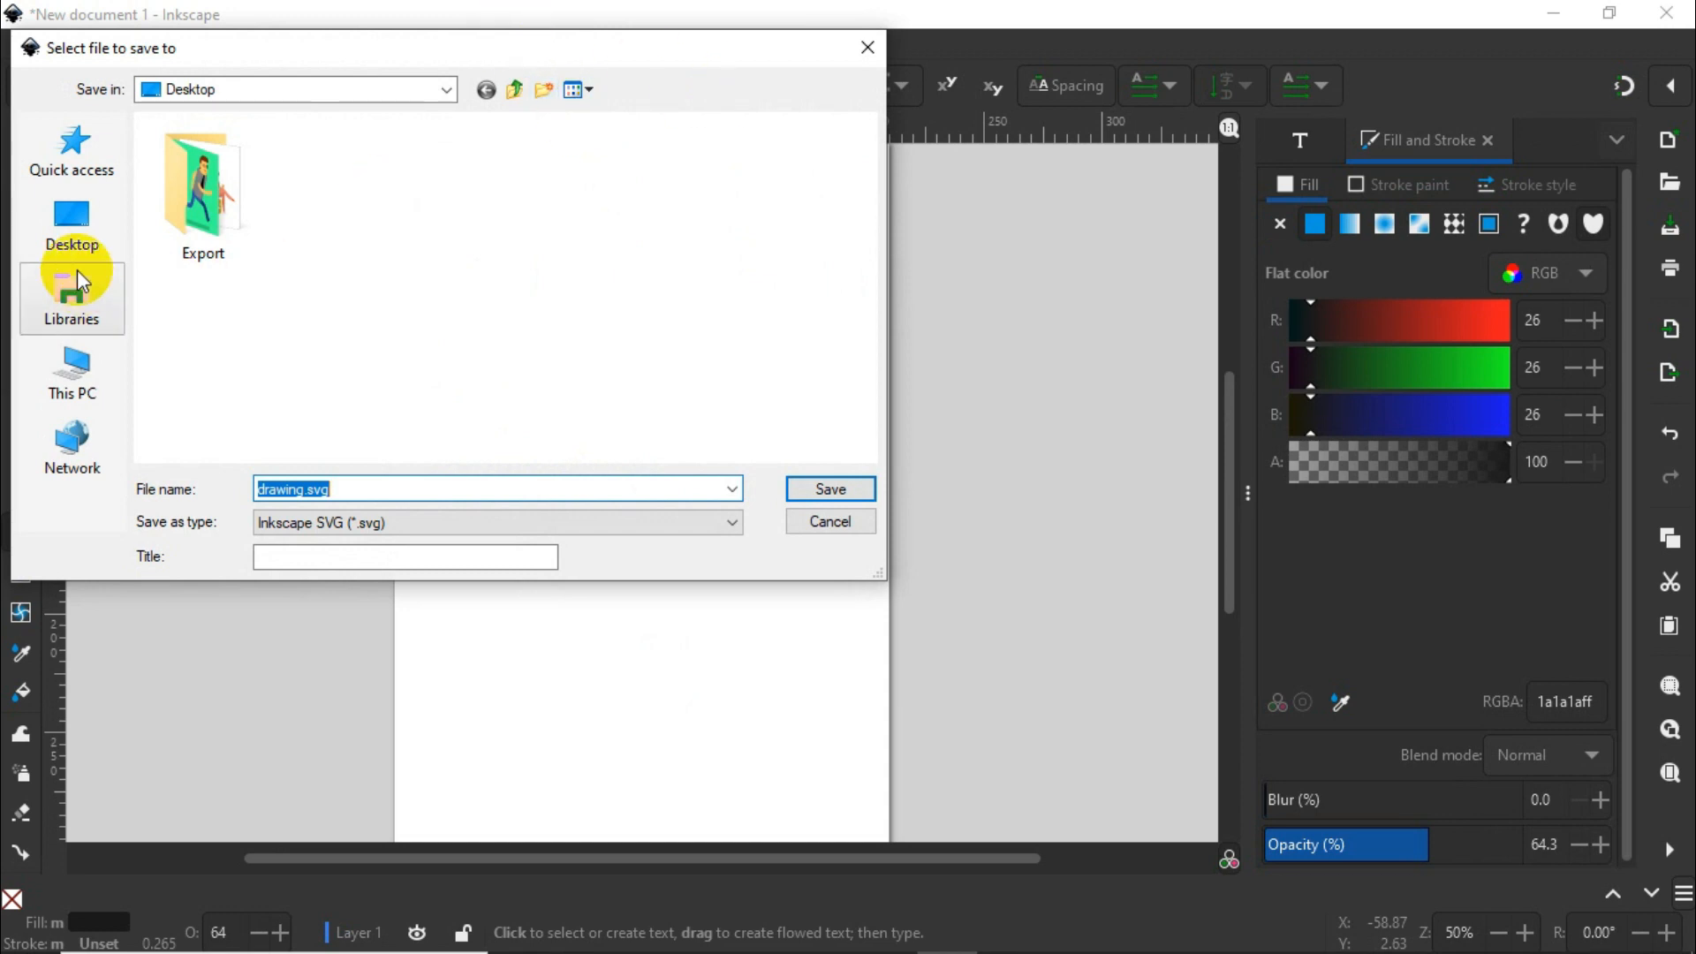
{"action": "left_click", "coordinate": [97, 228]}
{"action": "left_click", "coordinate": [353, 482]}
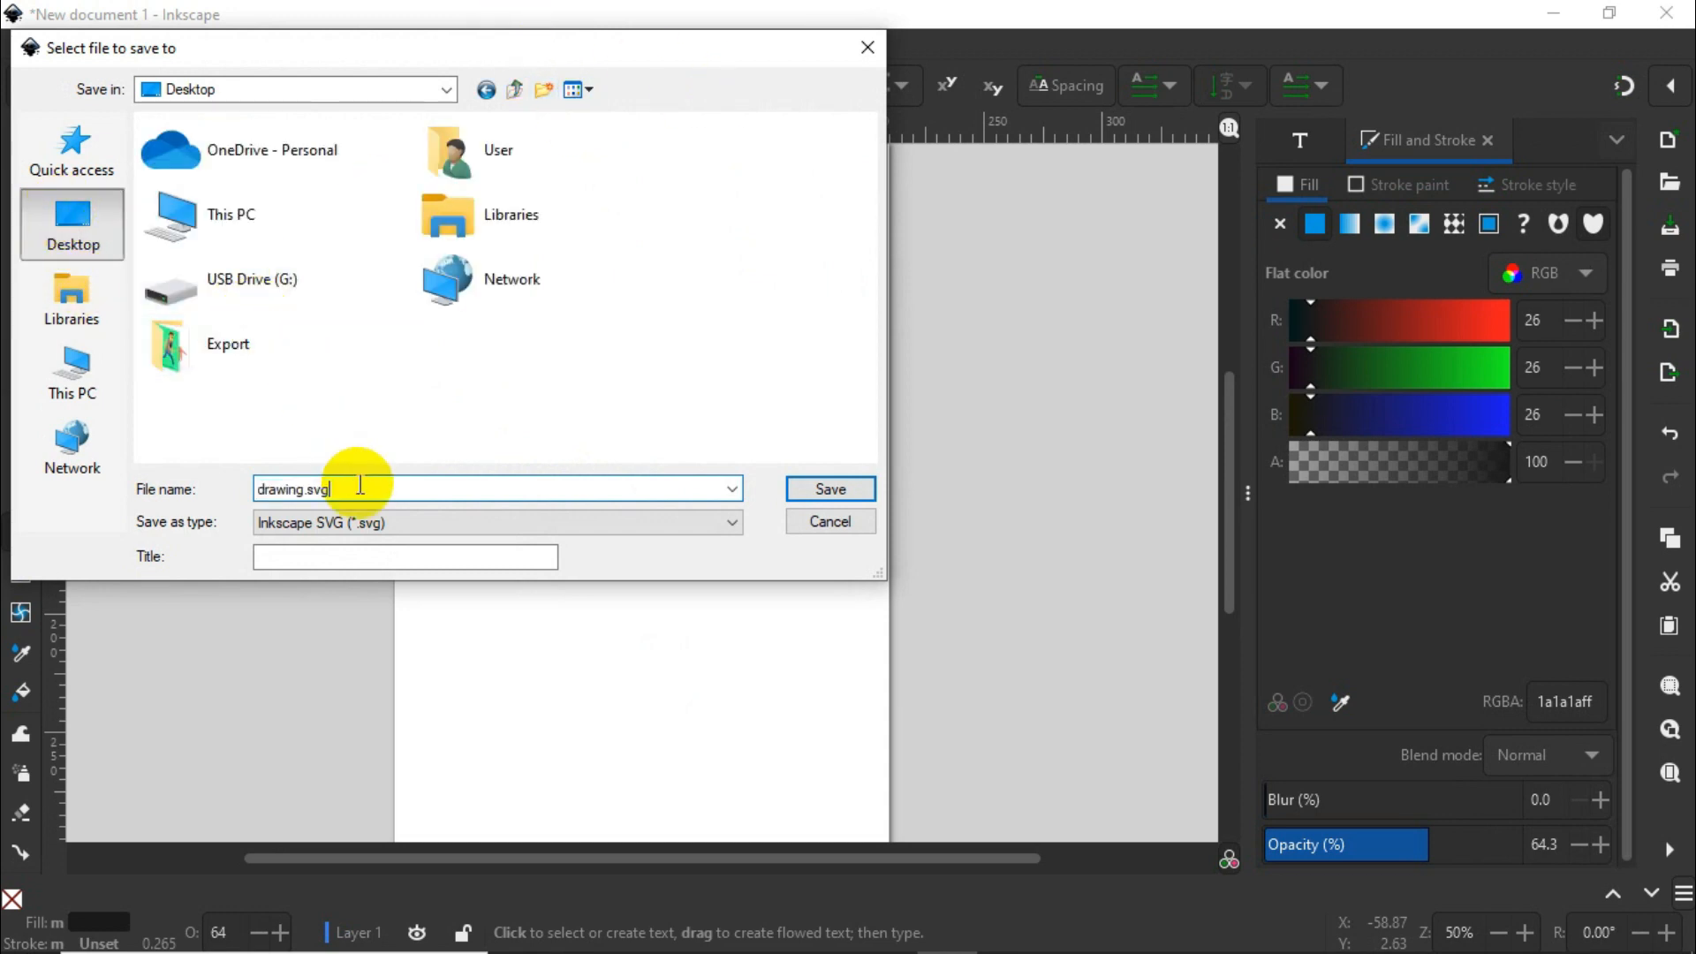
{"action": "key", "text": "BackSpace"}
{"action": "key", "text": "BackSpace"}
{"action": "key", "text": "BackSpace"}
{"action": "key", "text": "BackSpace"}
{"action": "key", "text": "BackSpace"}
{"action": "key", "text": "BackSpace"}
{"action": "key", "text": "BackSpace"}
{"action": "key", "text": "BackSpace"}
{"action": "key", "text": "BackSpace"}
{"action": "key", "text": "BackSpace"}
{"action": "key", "text": "BackSpace"}
{"action": "type", "text": "..."}
{"action": "key", "text": "BackSpace"}
{"action": "key", "text": "BackSpace"}
{"action": "key", "text": "BackSpace"}
{"action": "type", "text": "T"}
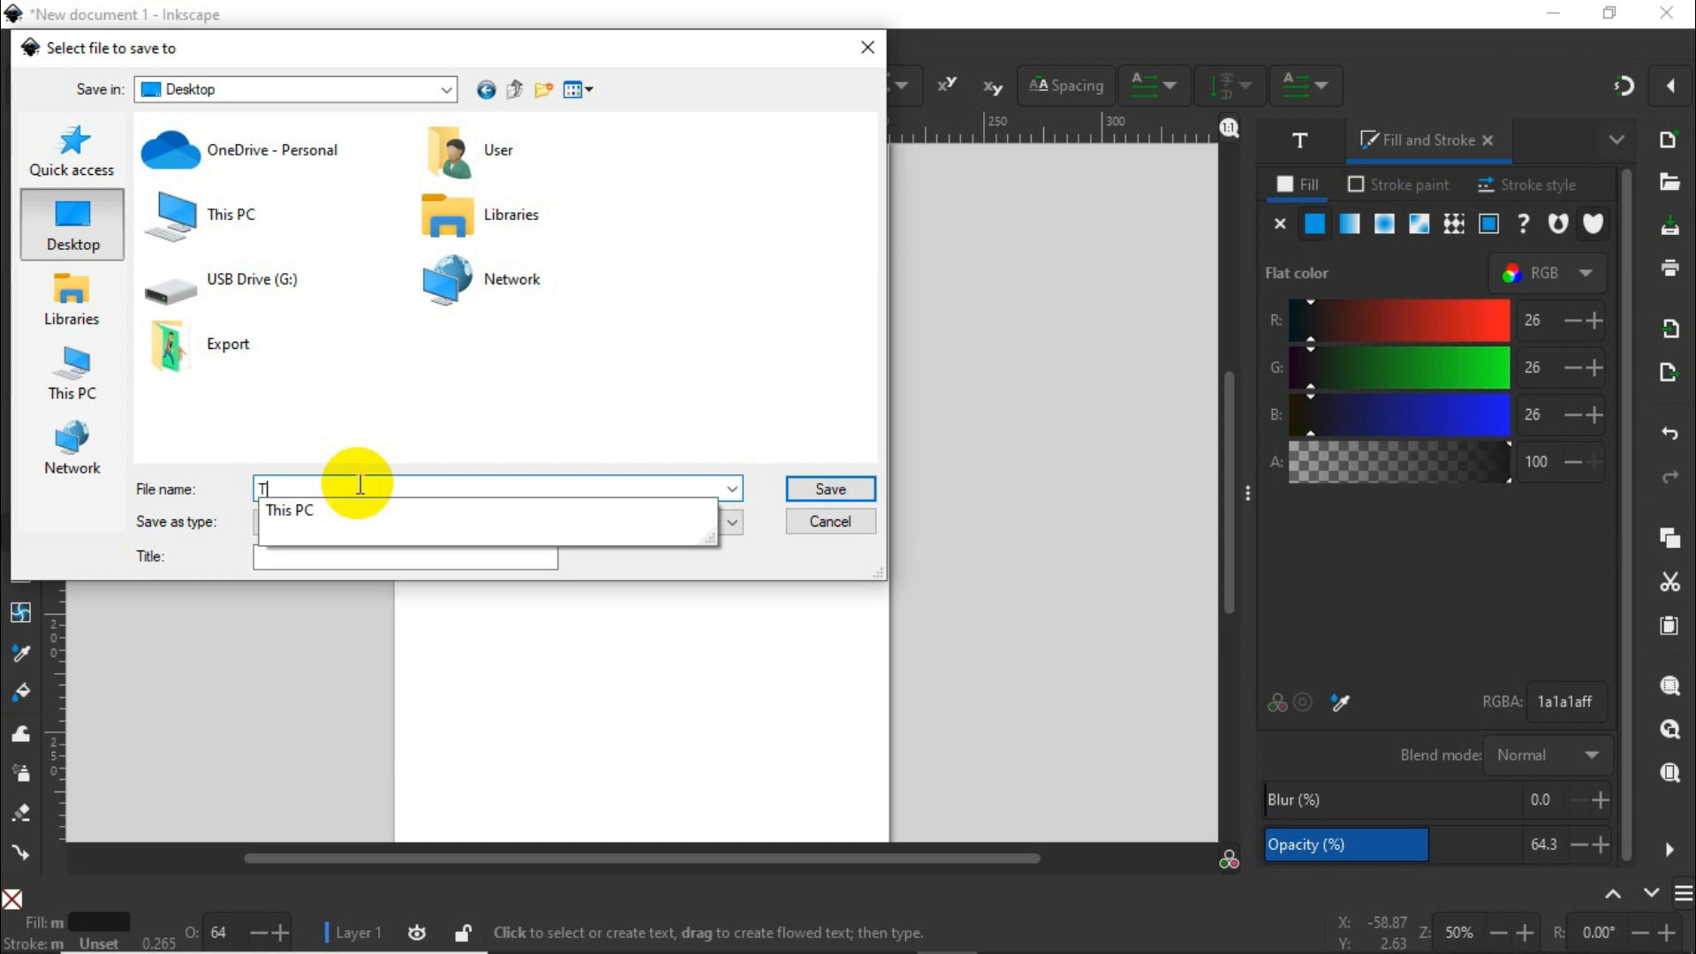
{"action": "type", "text": "ext 1"}
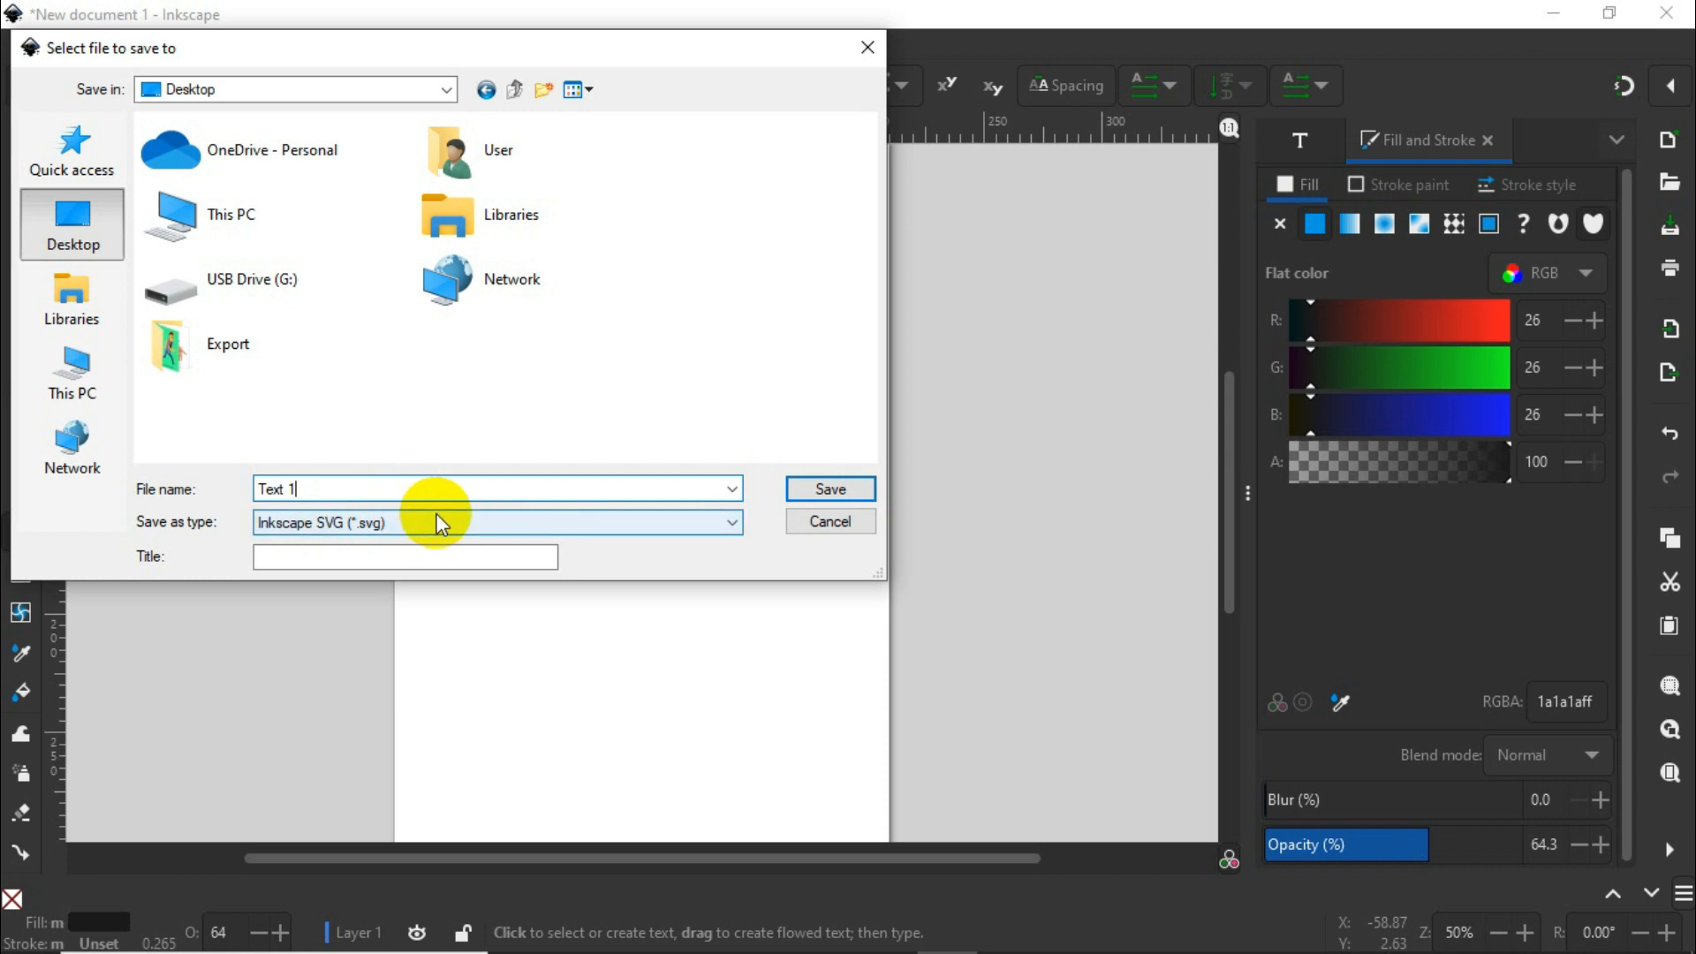
Step: Save the file in Optimized SVG format, accepting the default output options
{"action": "left_click", "coordinate": [496, 523]}
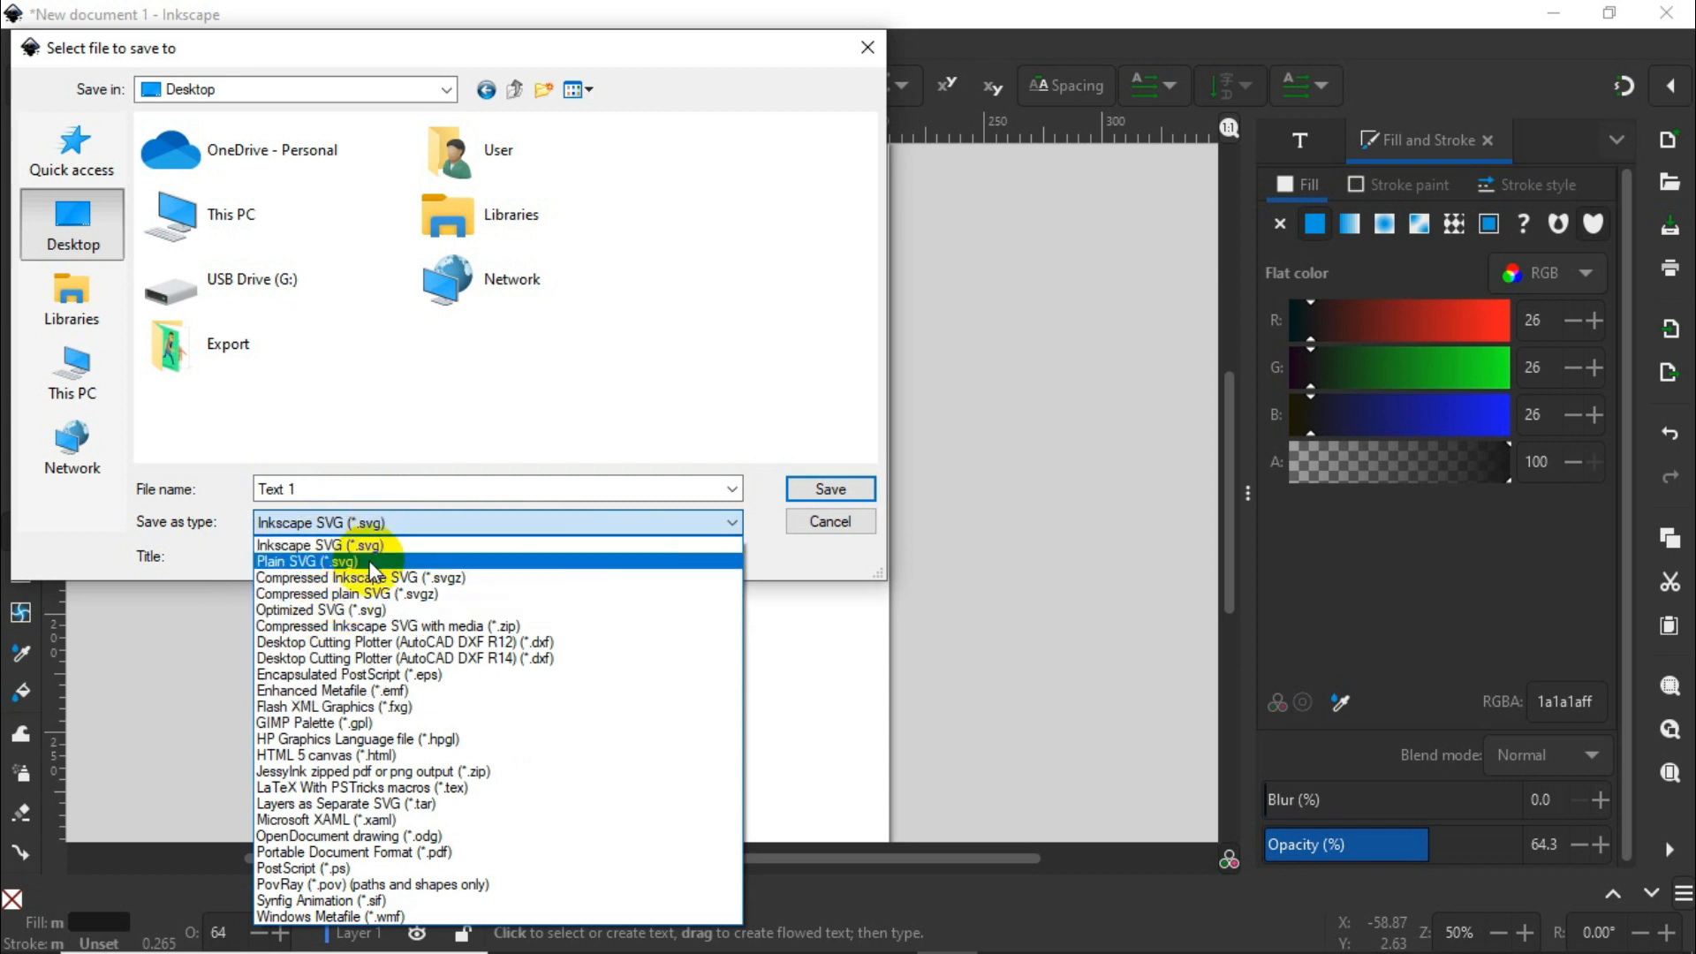
{"action": "left_click", "coordinate": [329, 612]}
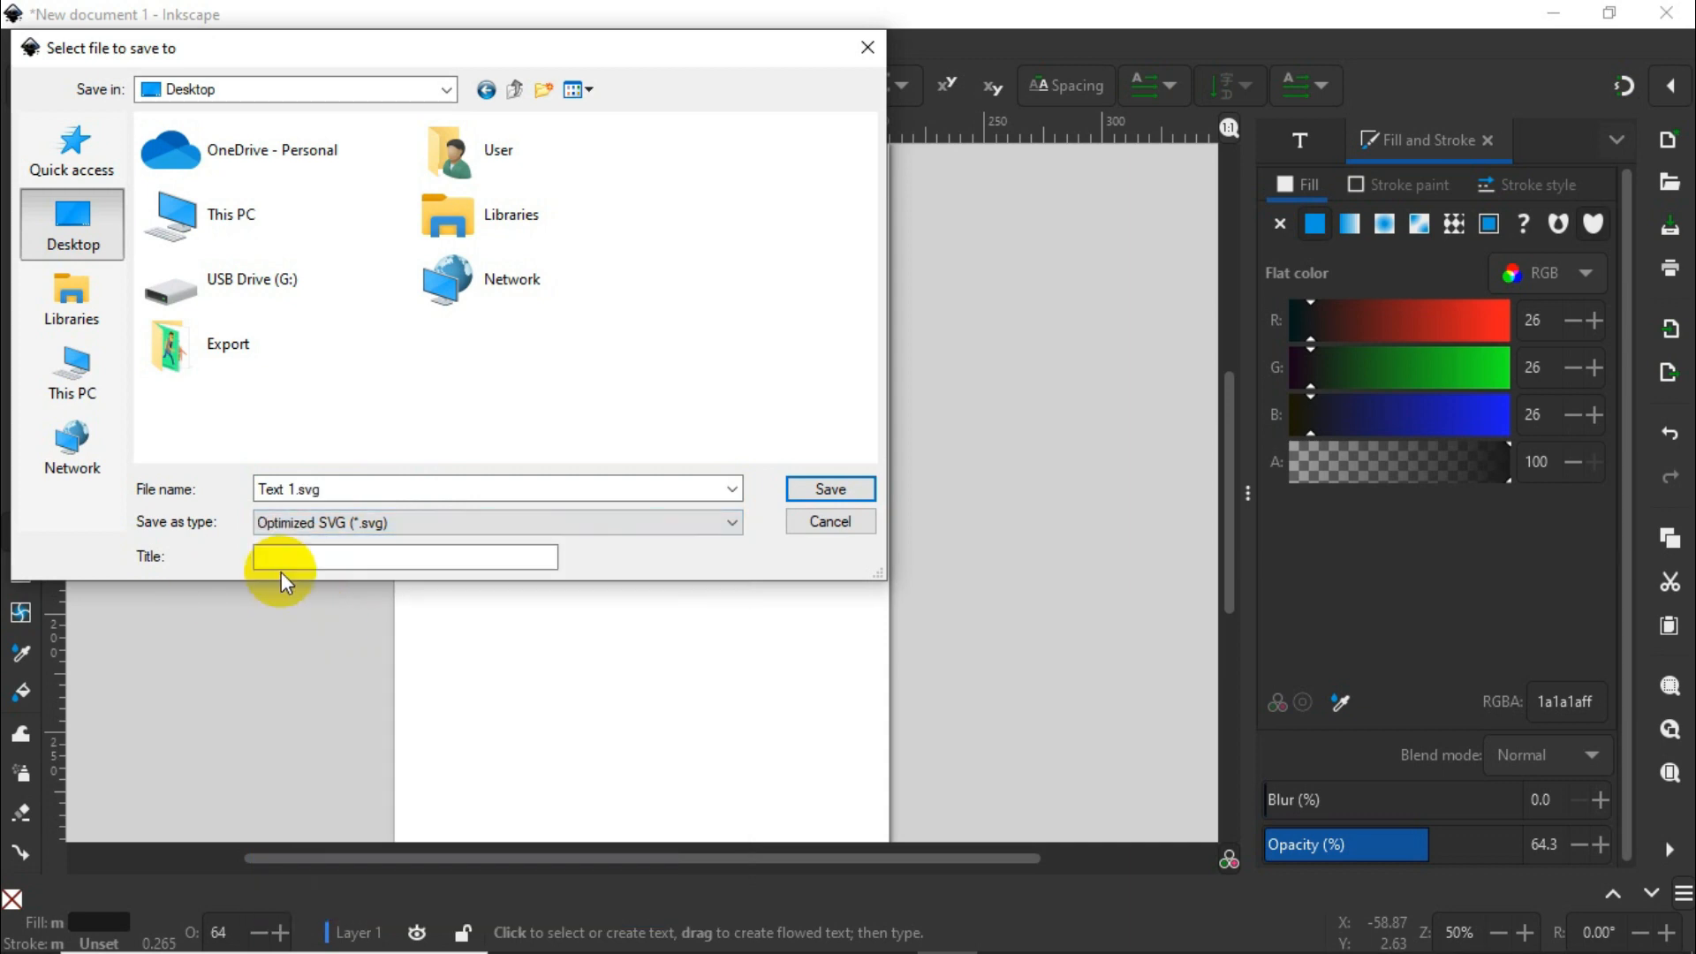
{"action": "left_click", "coordinate": [844, 486]}
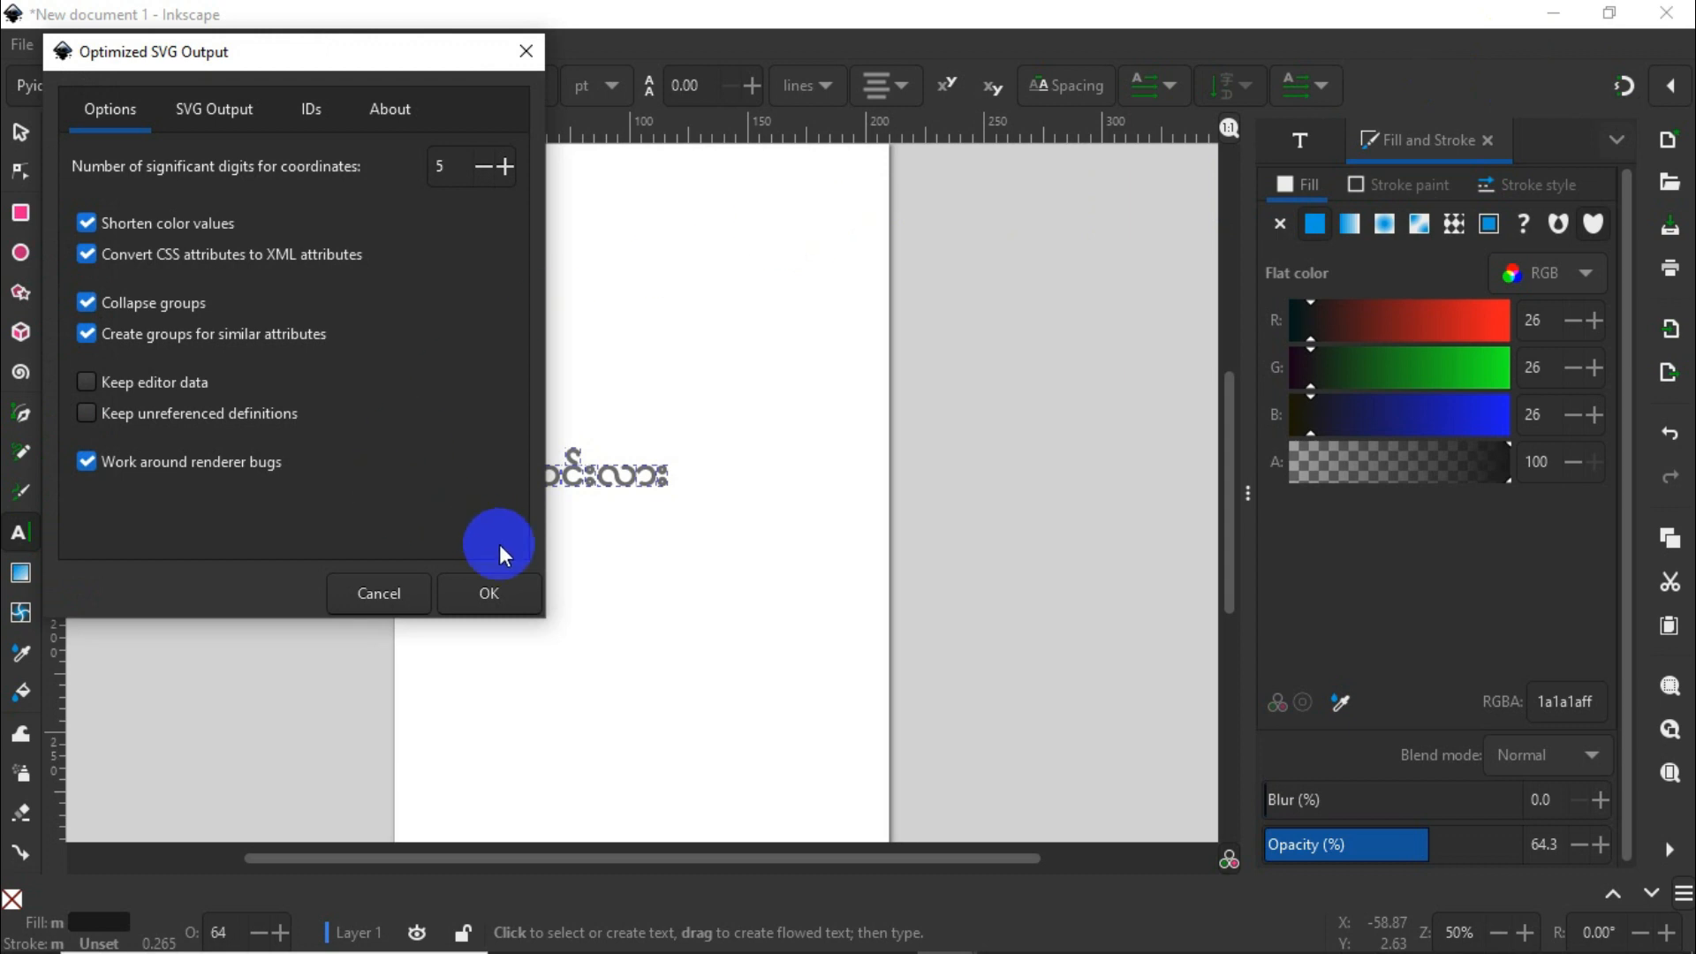
{"action": "left_click", "coordinate": [490, 590]}
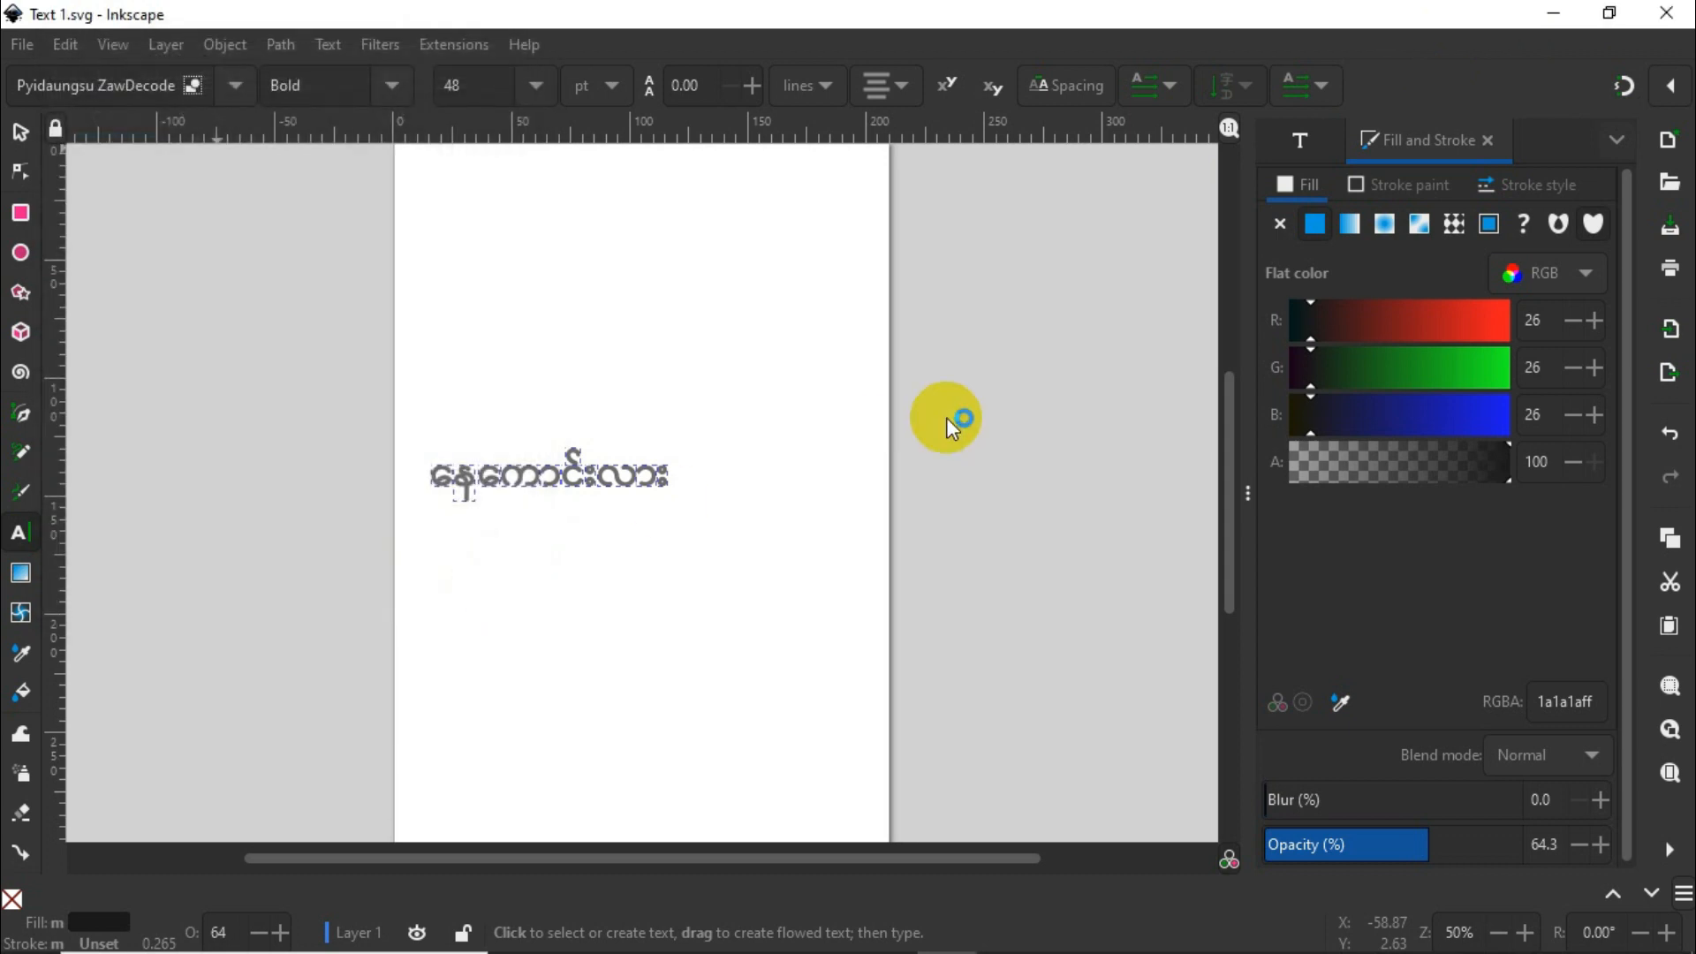
Step: Check the desktop for Text 1.svg and switch to the open VideoScribe project
{"action": "left_click", "coordinate": [1552, 13]}
{"action": "left_click", "coordinate": [1526, 24]}
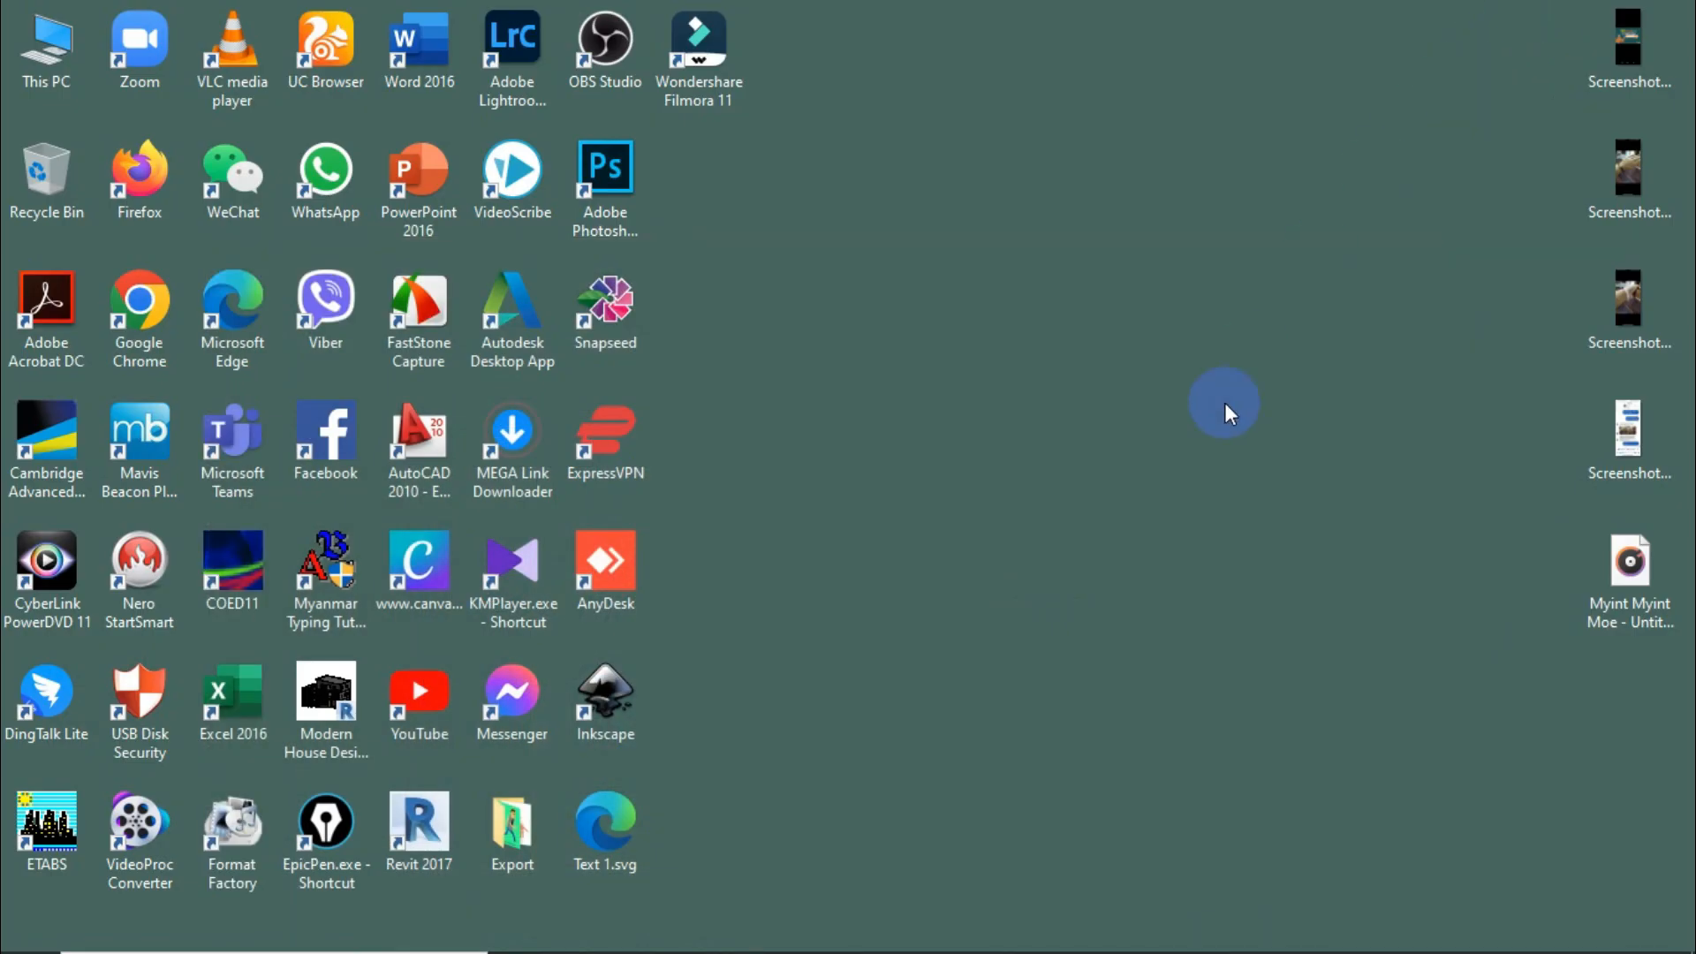
{"action": "left_click", "coordinate": [605, 822]}
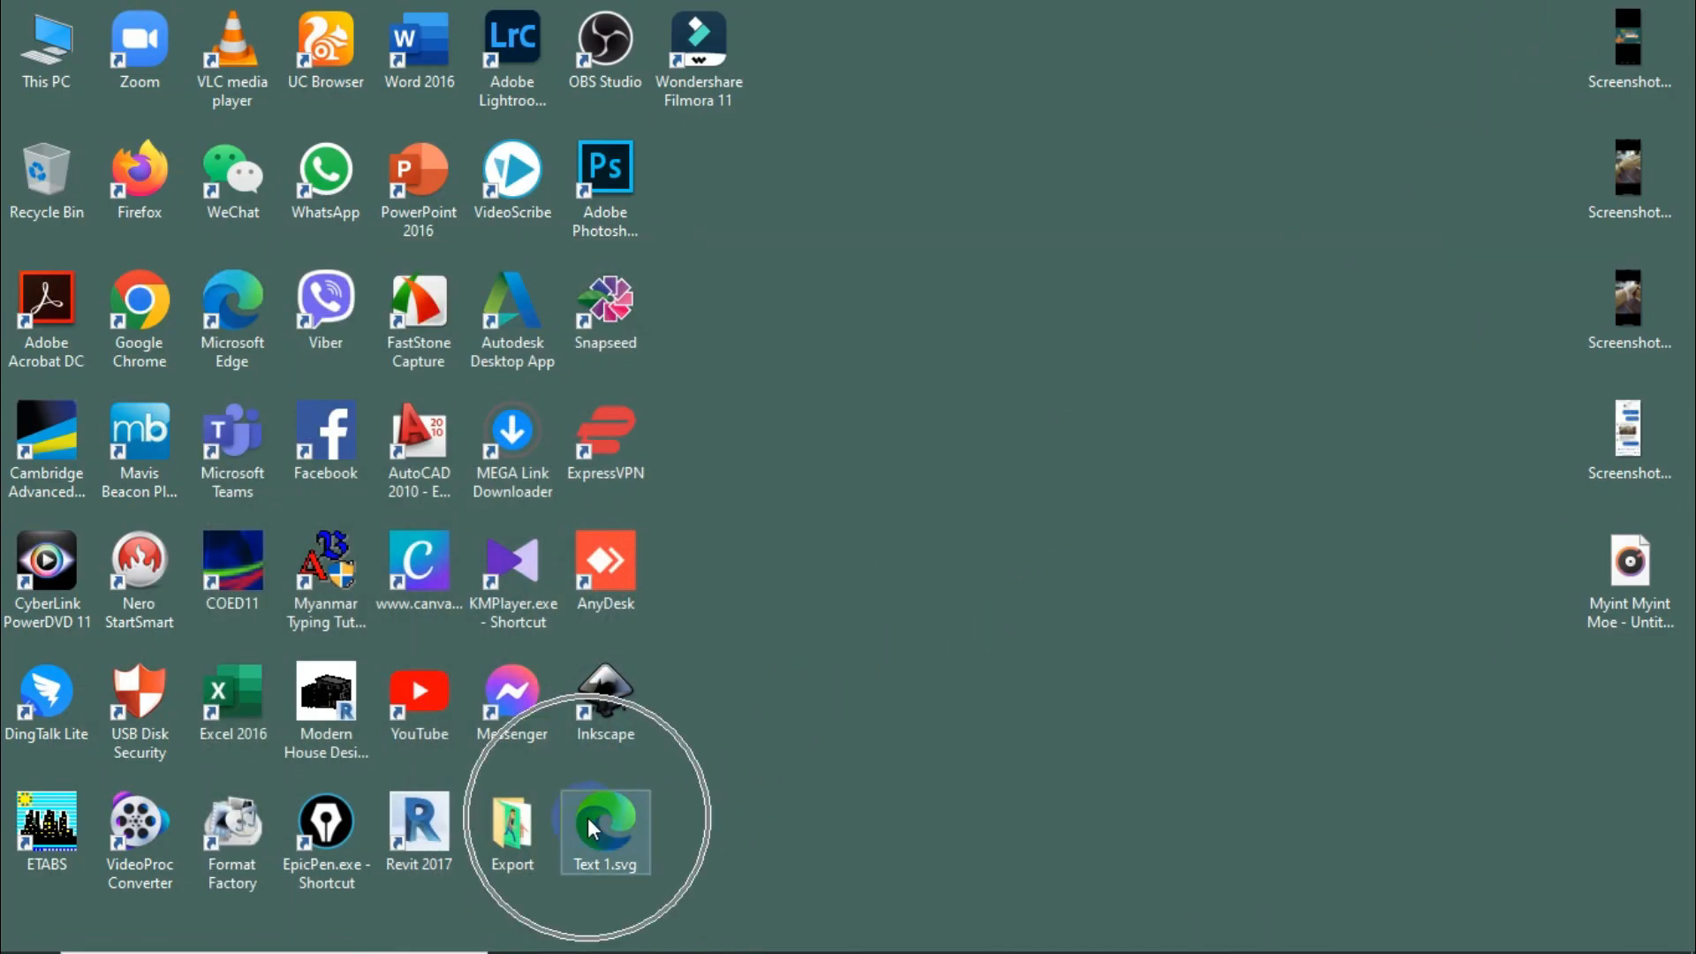
{"action": "left_click", "coordinate": [919, 820]}
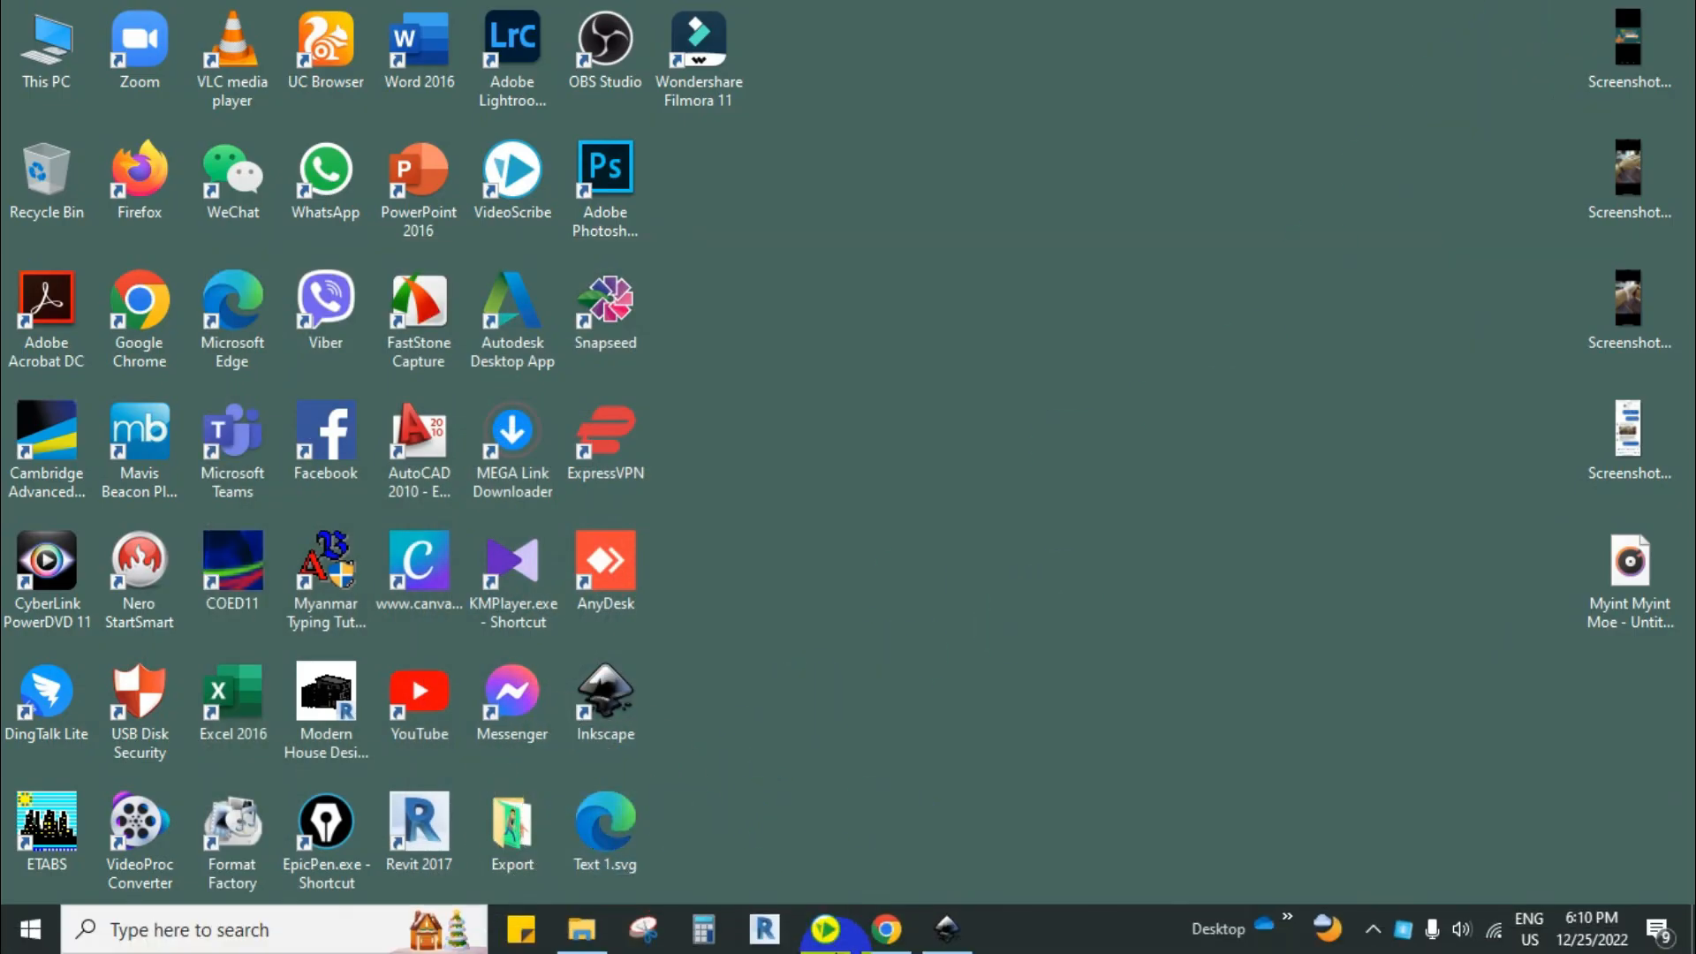
{"action": "left_click", "coordinate": [825, 929]}
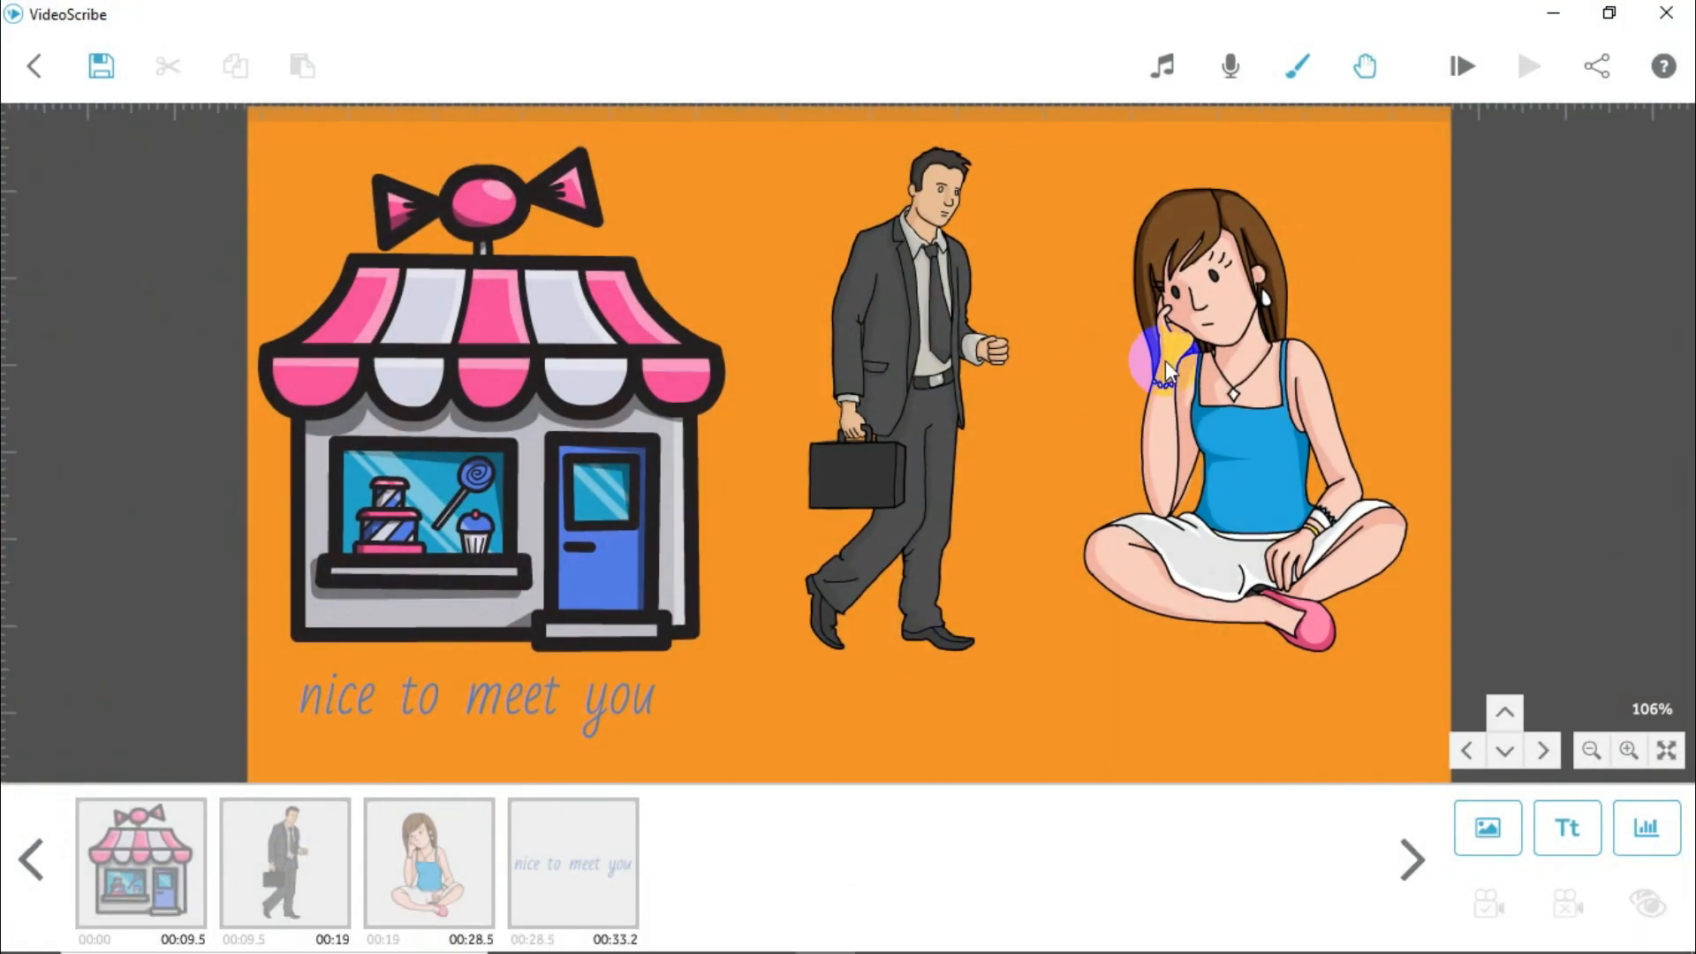
Step: Import Text 1.svg from the Desktop as a new image and move its Burmese text below the seated woman
{"action": "left_click", "coordinate": [1480, 834]}
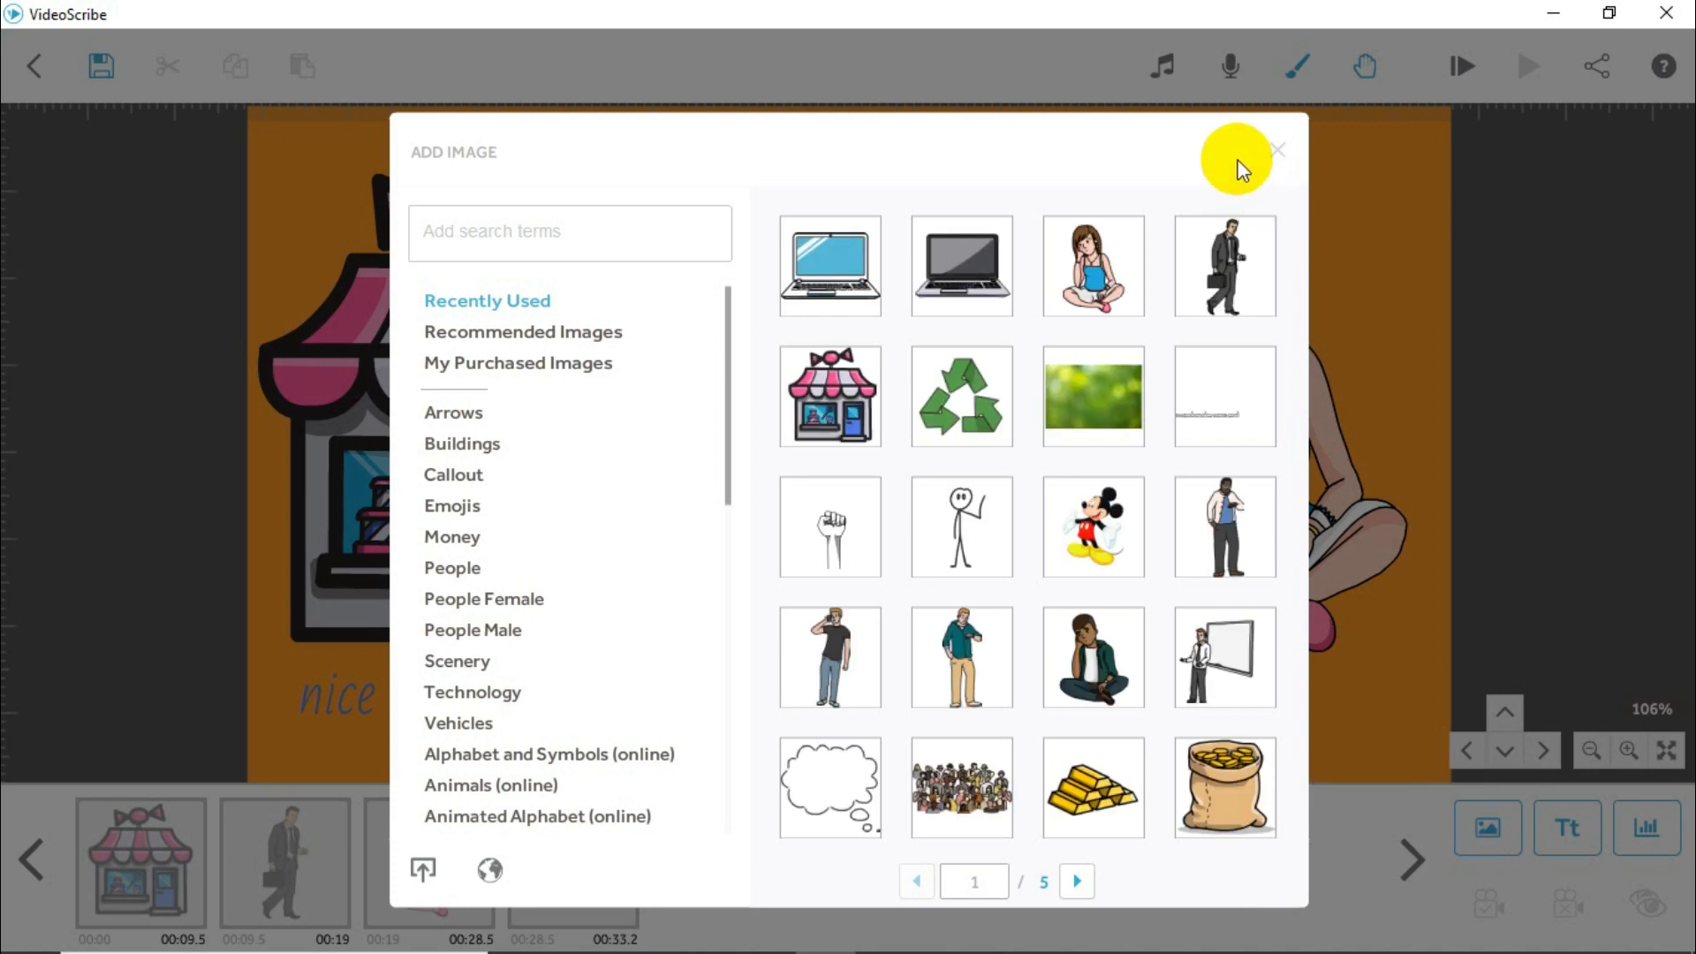
{"action": "left_click", "coordinate": [1278, 151]}
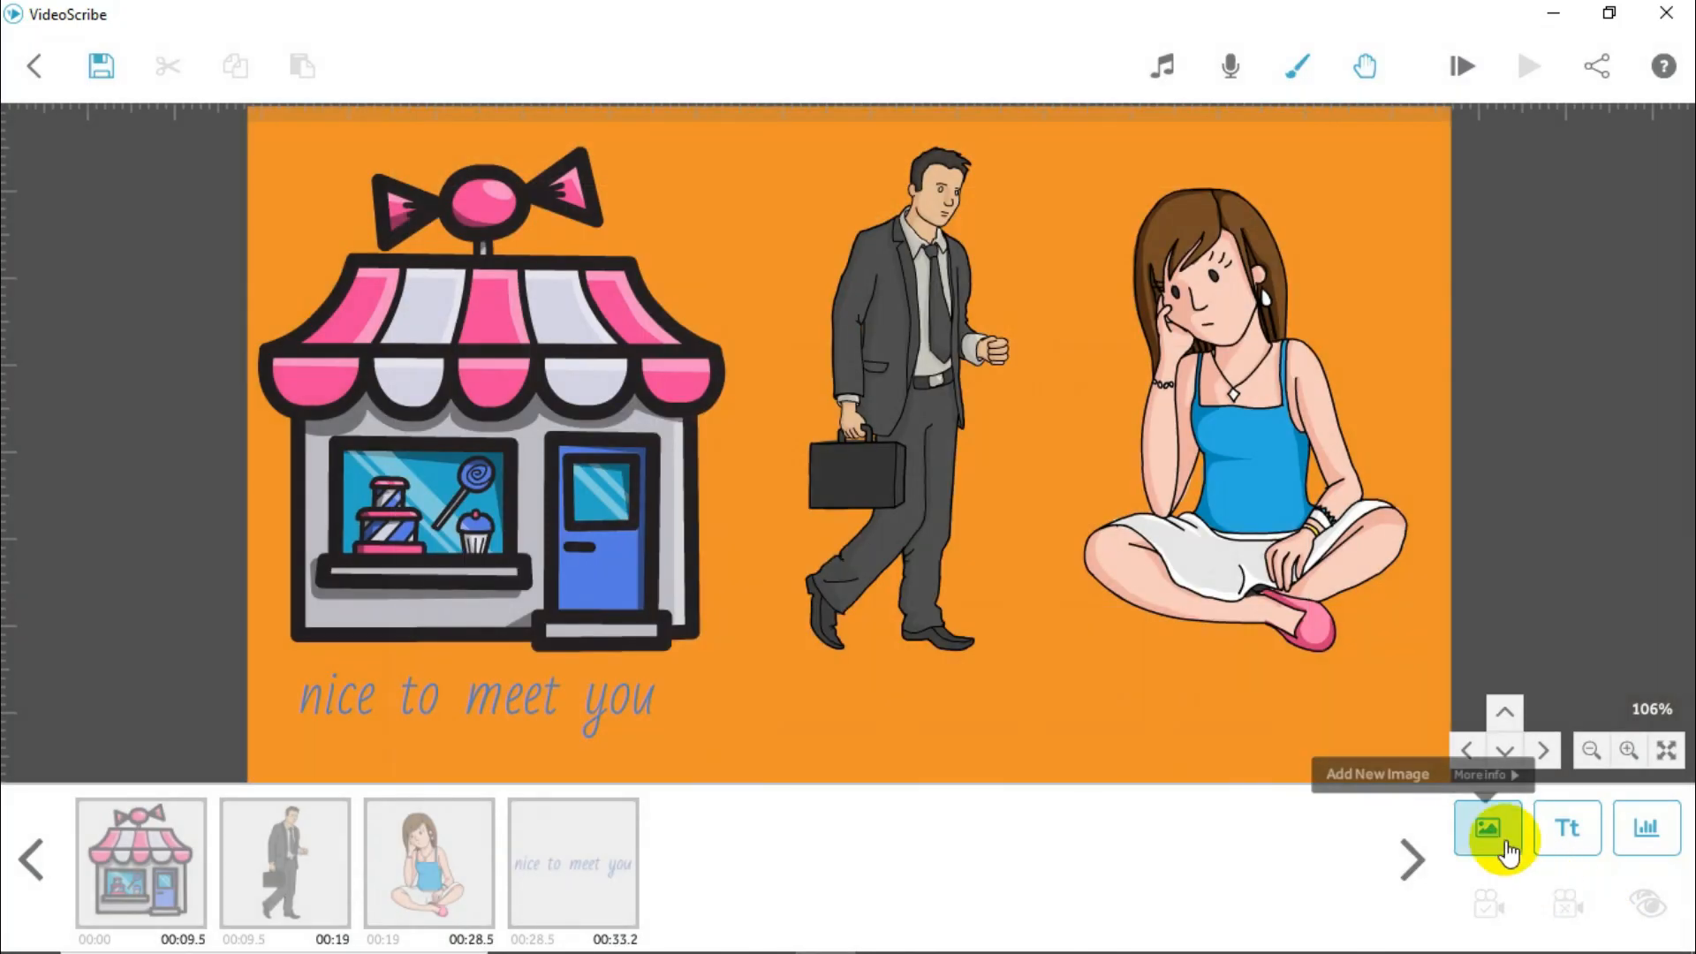
{"action": "left_click", "coordinate": [1505, 842]}
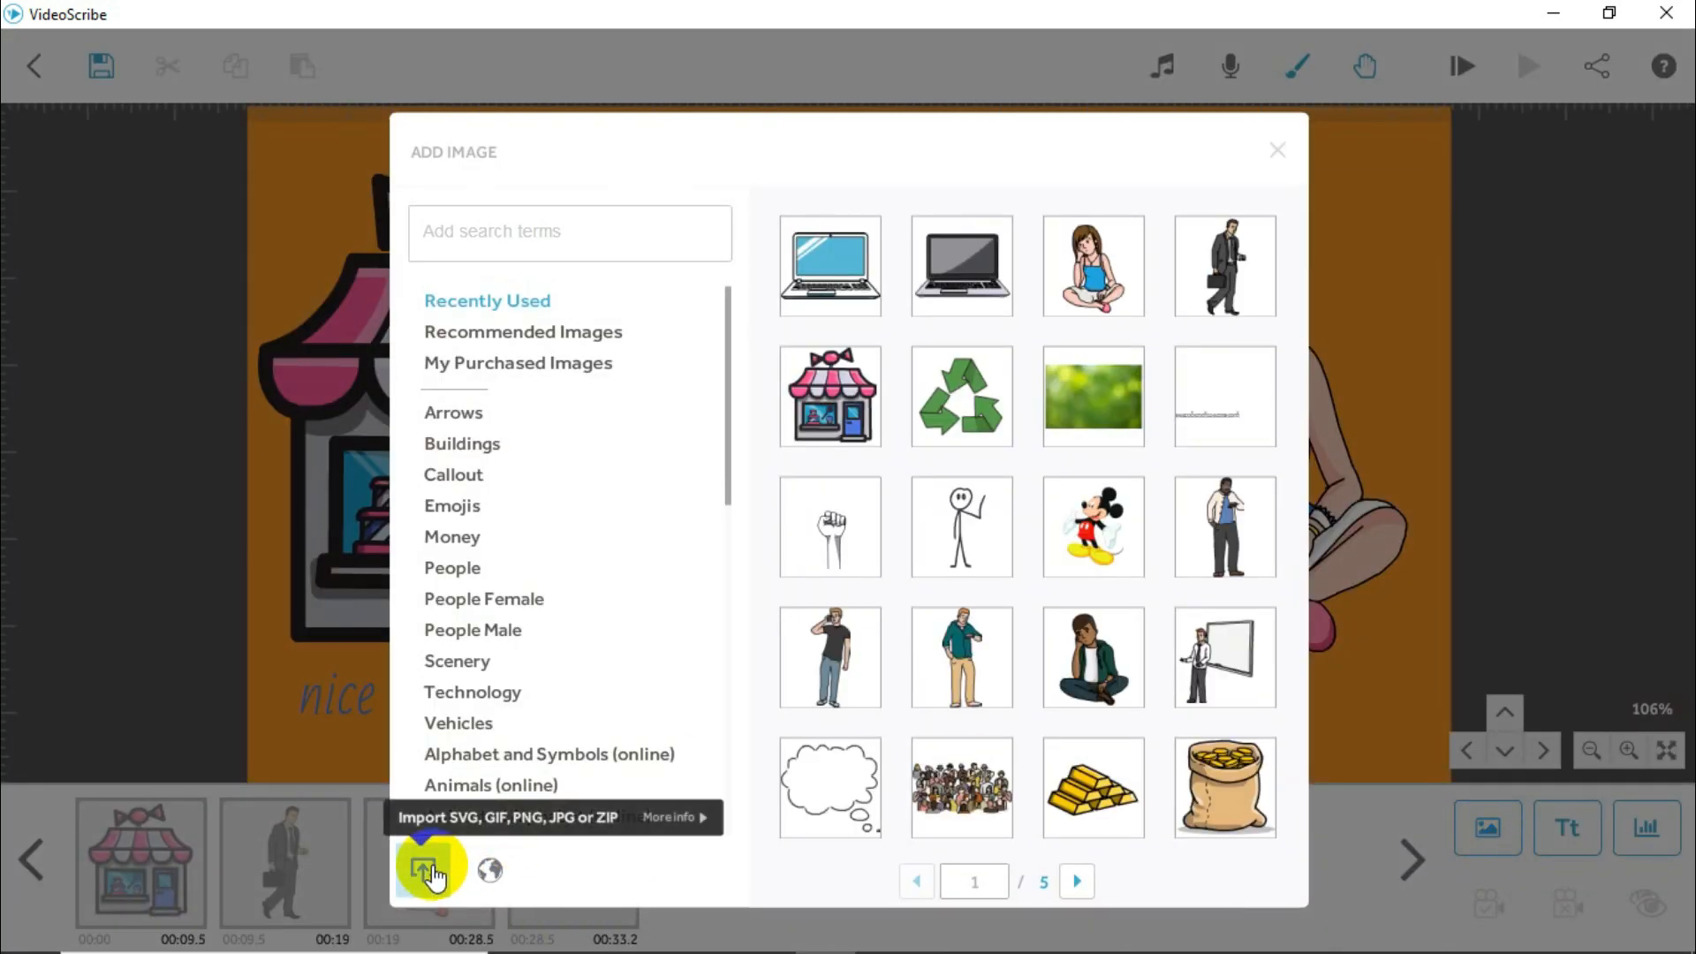
{"action": "left_click", "coordinate": [433, 873]}
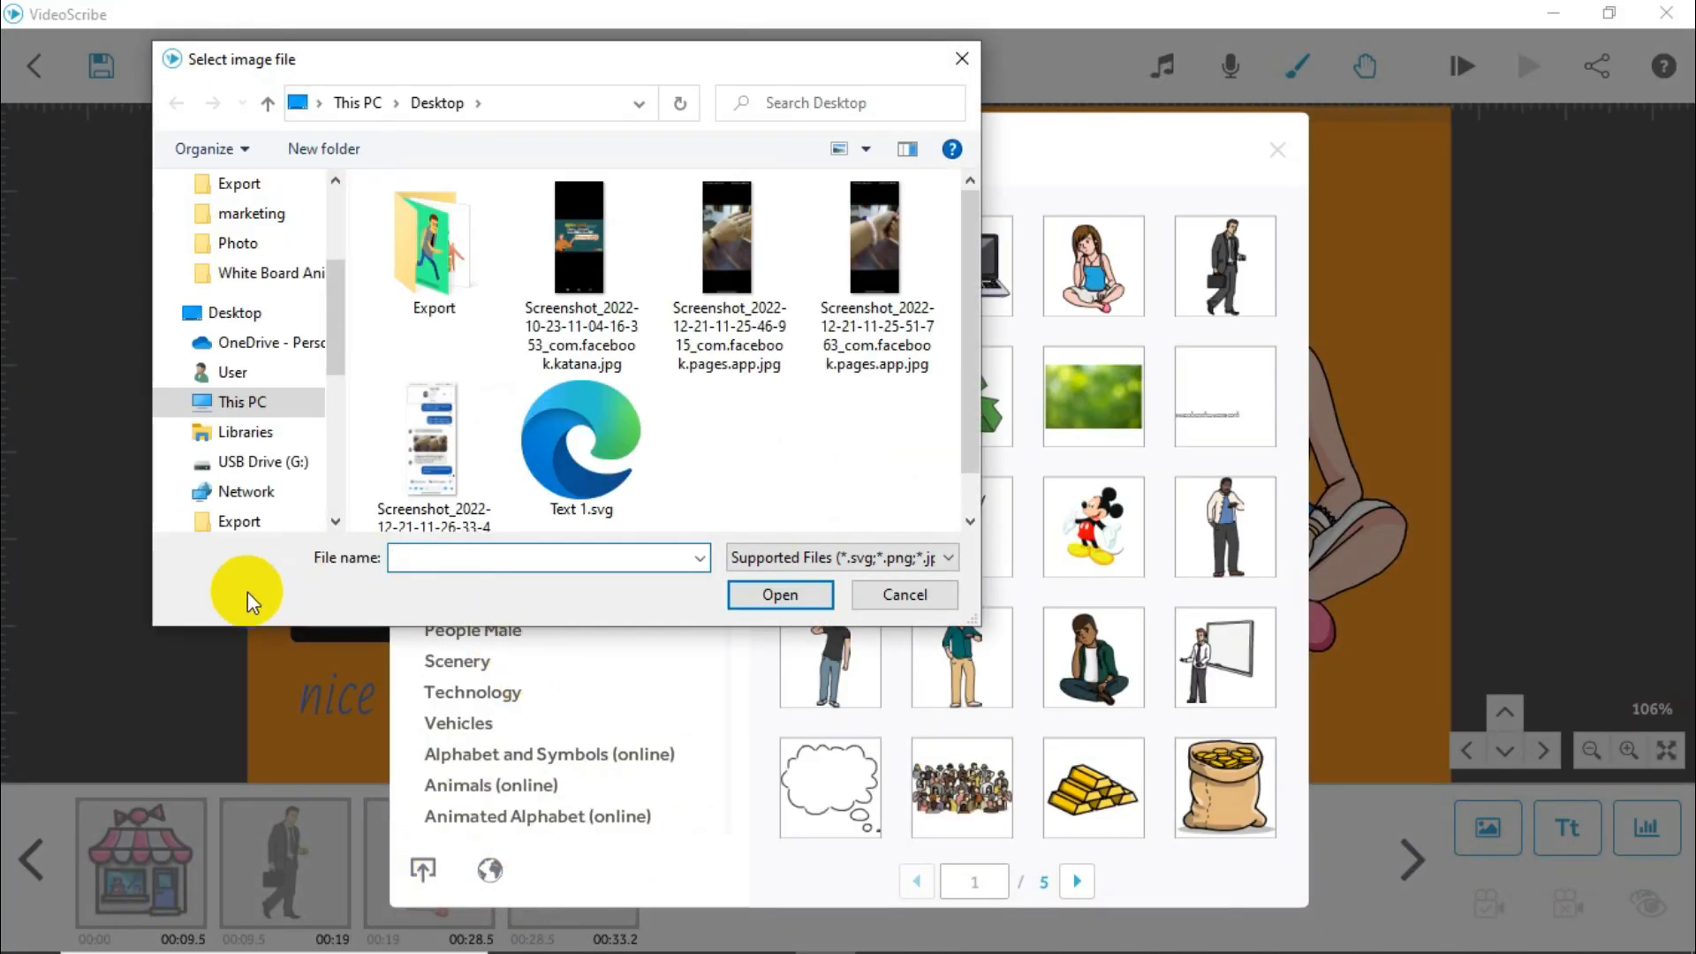
{"action": "left_click", "coordinate": [589, 467]}
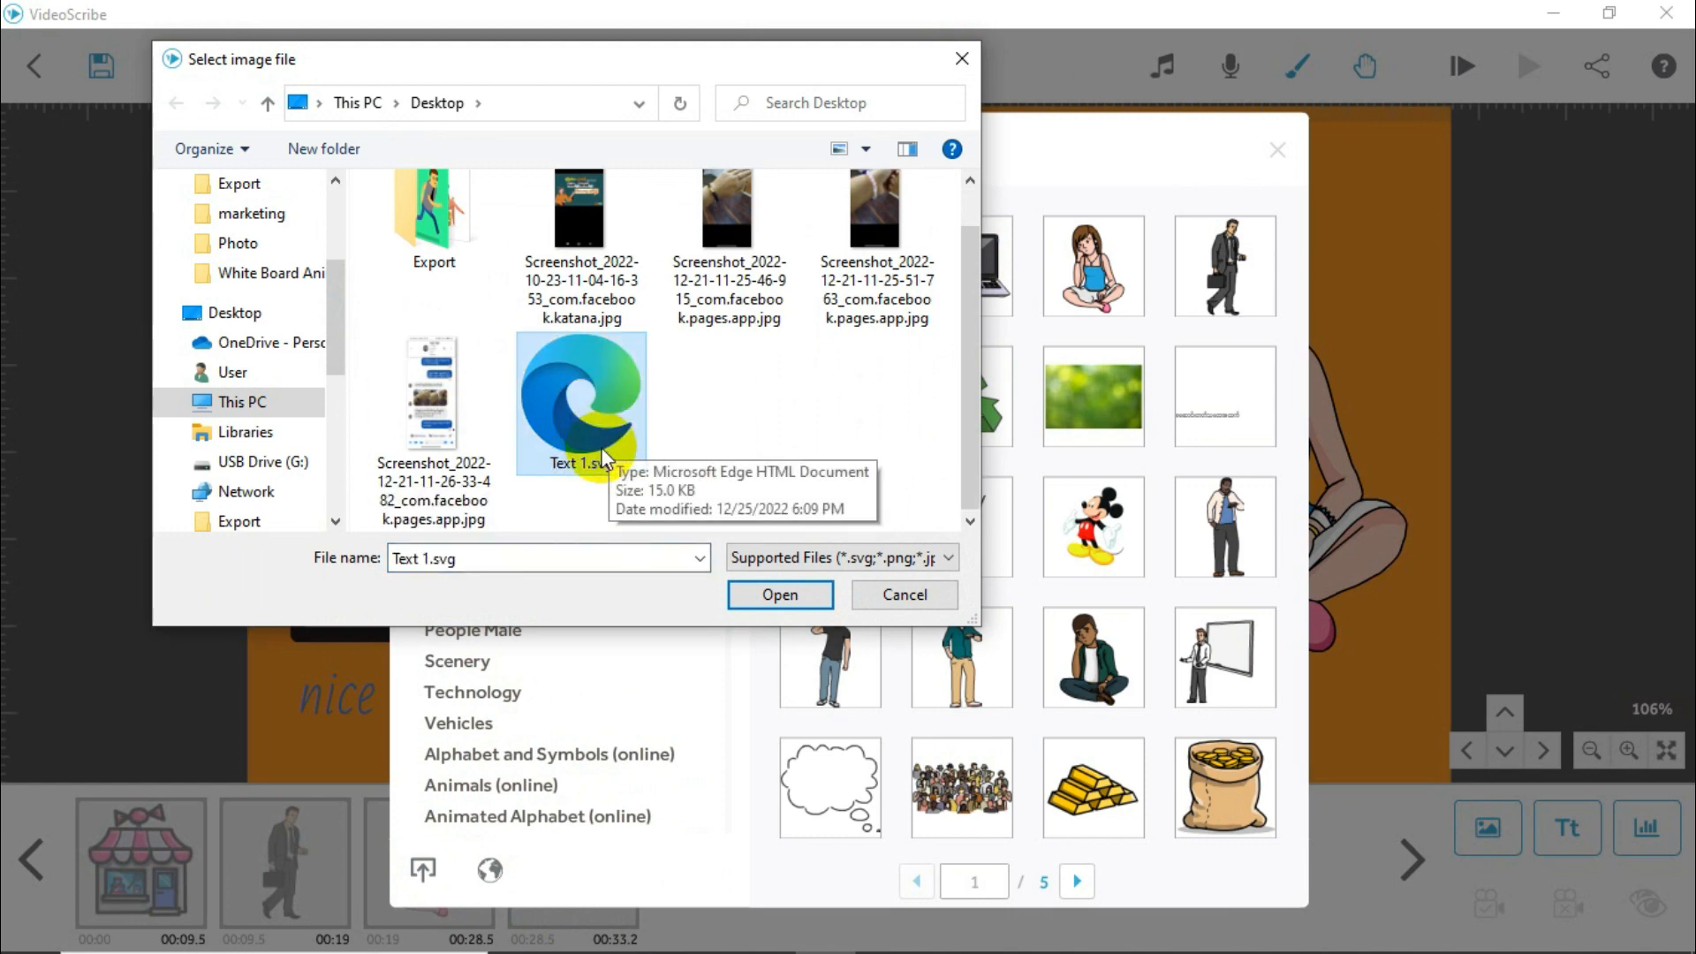
{"action": "left_click", "coordinate": [780, 598]}
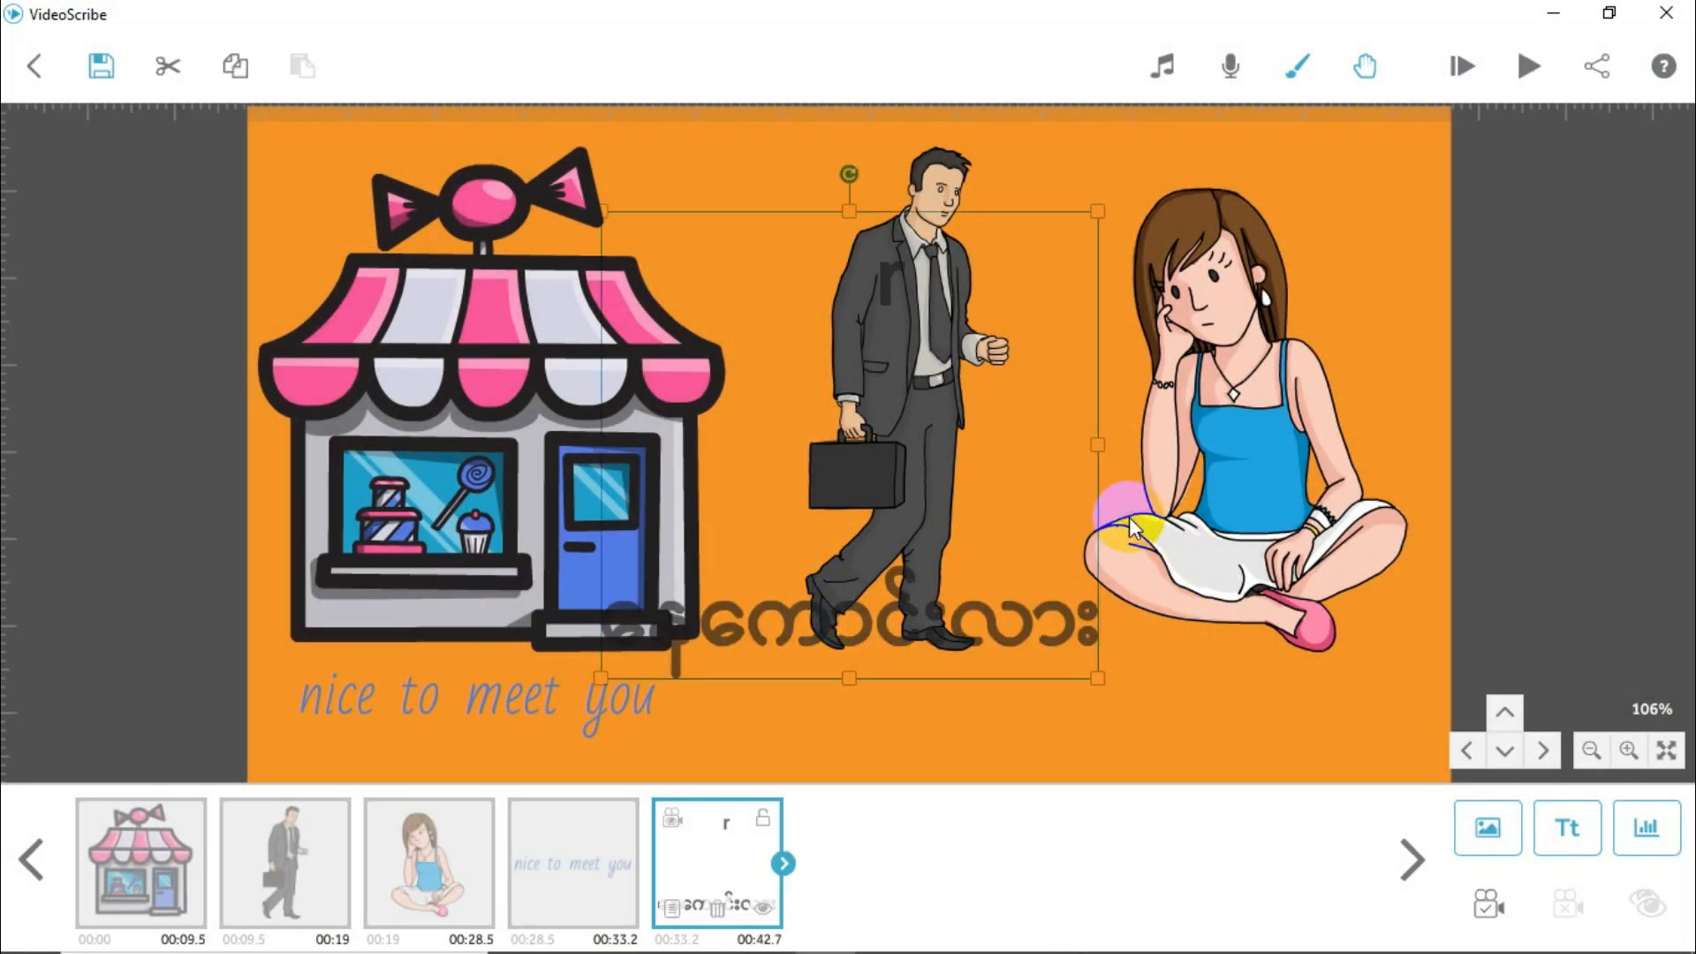
{"action": "left_click_drag", "start_coordinate": [945, 624], "coordinate": [1235, 721]}
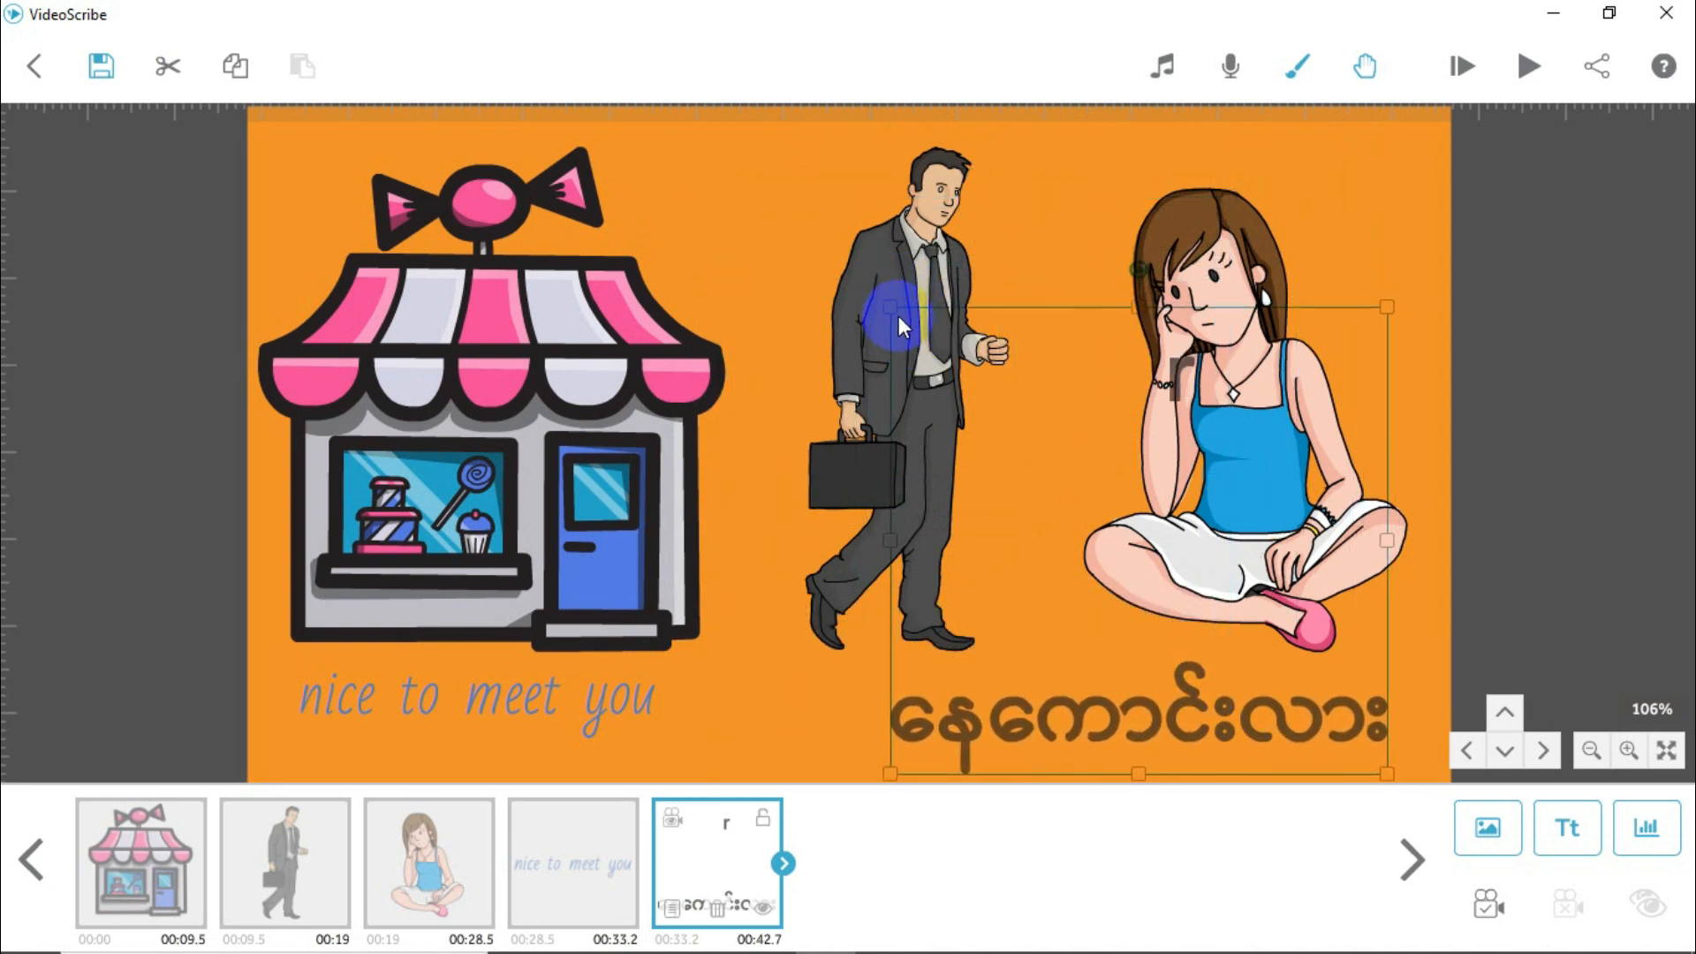
Step: Reposition the Burmese text image so its wording sits centred beneath the walking man and the seated woman
{"action": "left_click_drag", "start_coordinate": [898, 315], "coordinate": [818, 268]}
{"action": "left_click_drag", "start_coordinate": [999, 517], "coordinate": [1108, 440]}
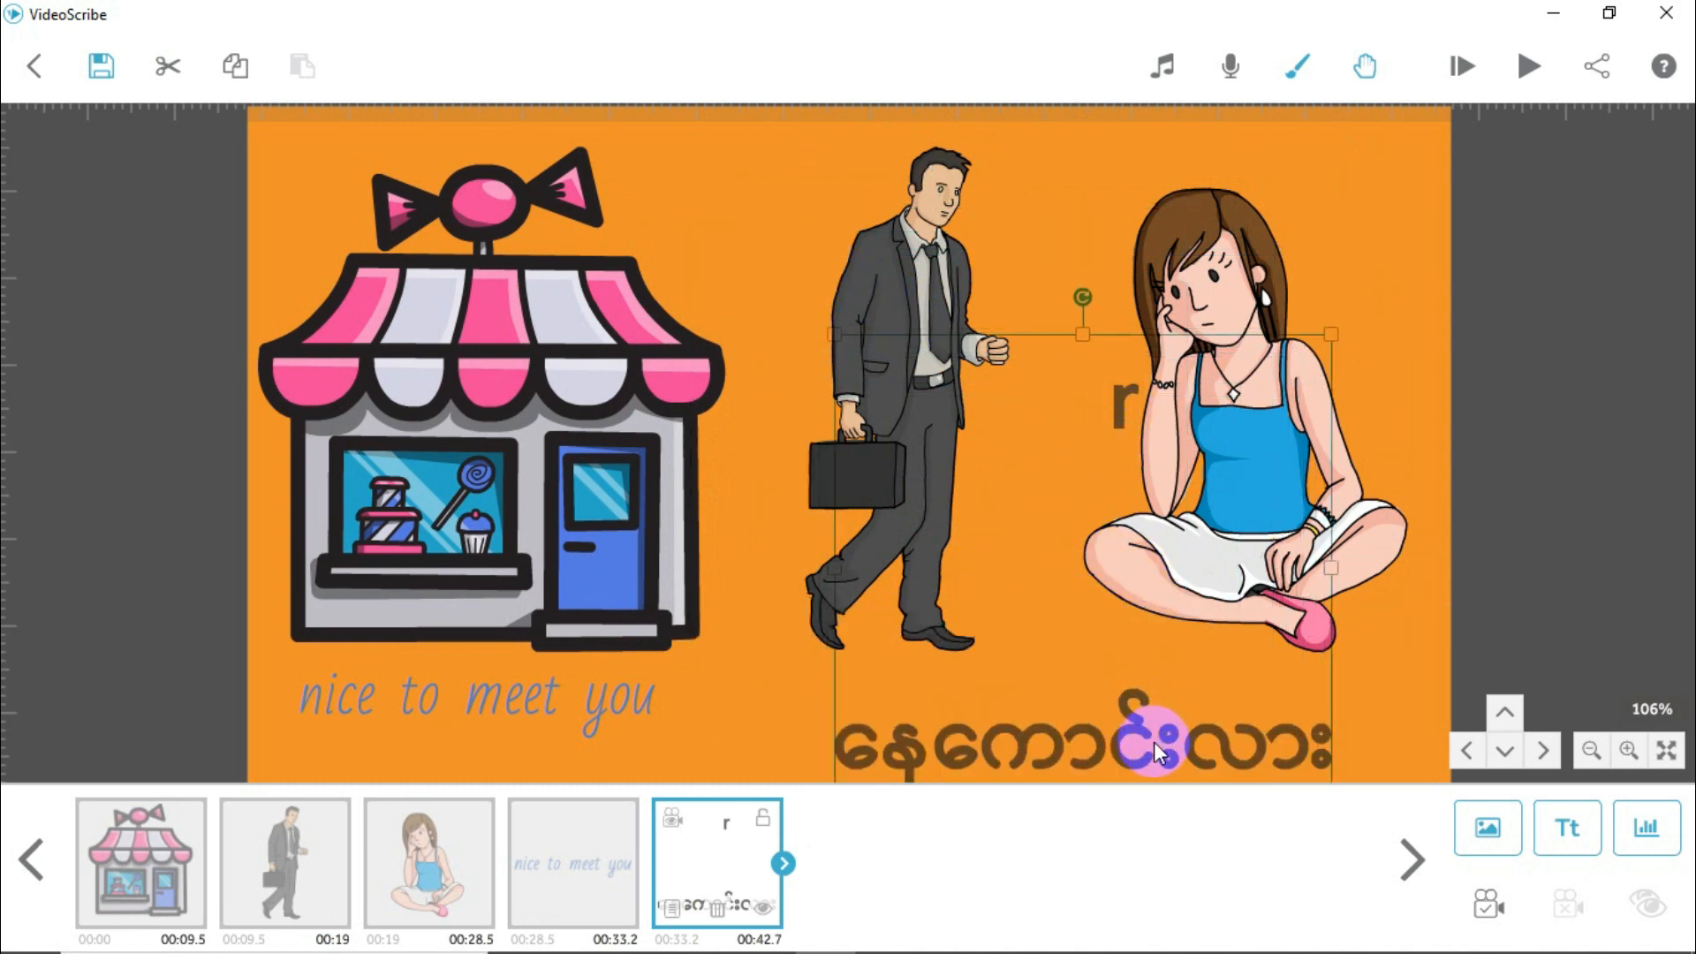
{"action": "left_click_drag", "start_coordinate": [1159, 753], "coordinate": [1154, 712]}
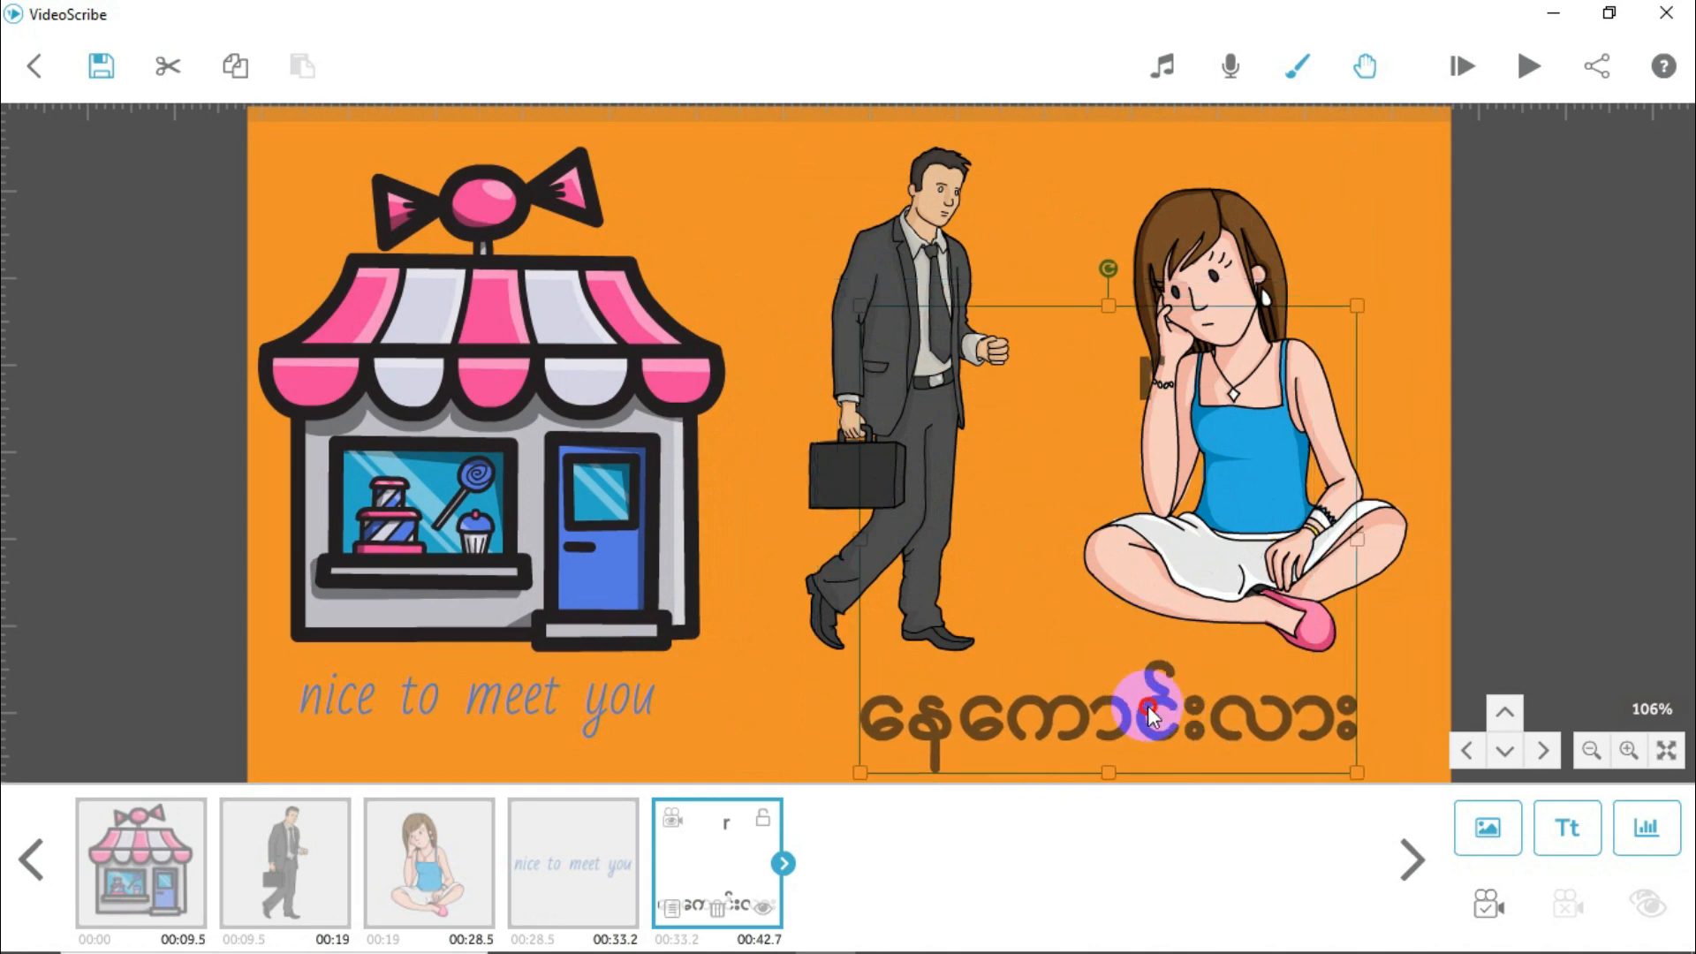
Step: Inspect the drawing options in the Burmese text image's properties, then close them without applying any changes
{"action": "double_click", "coordinate": [1140, 362]}
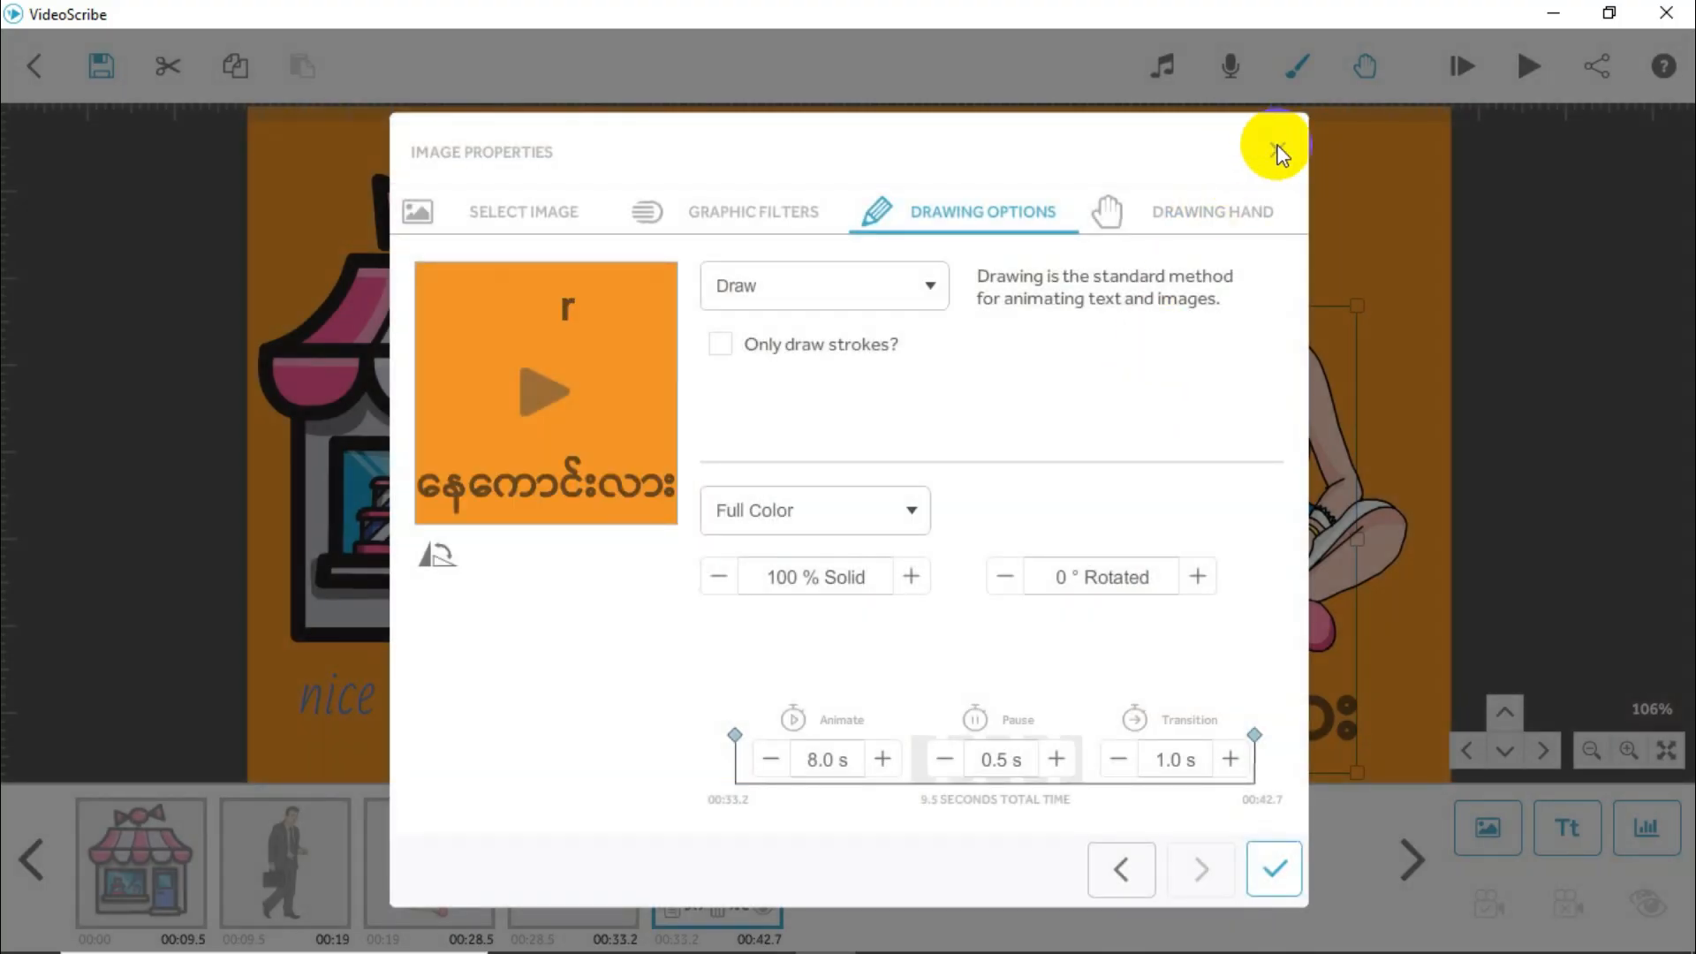
{"action": "left_click", "coordinate": [1278, 149]}
{"action": "left_click", "coordinate": [1120, 709]}
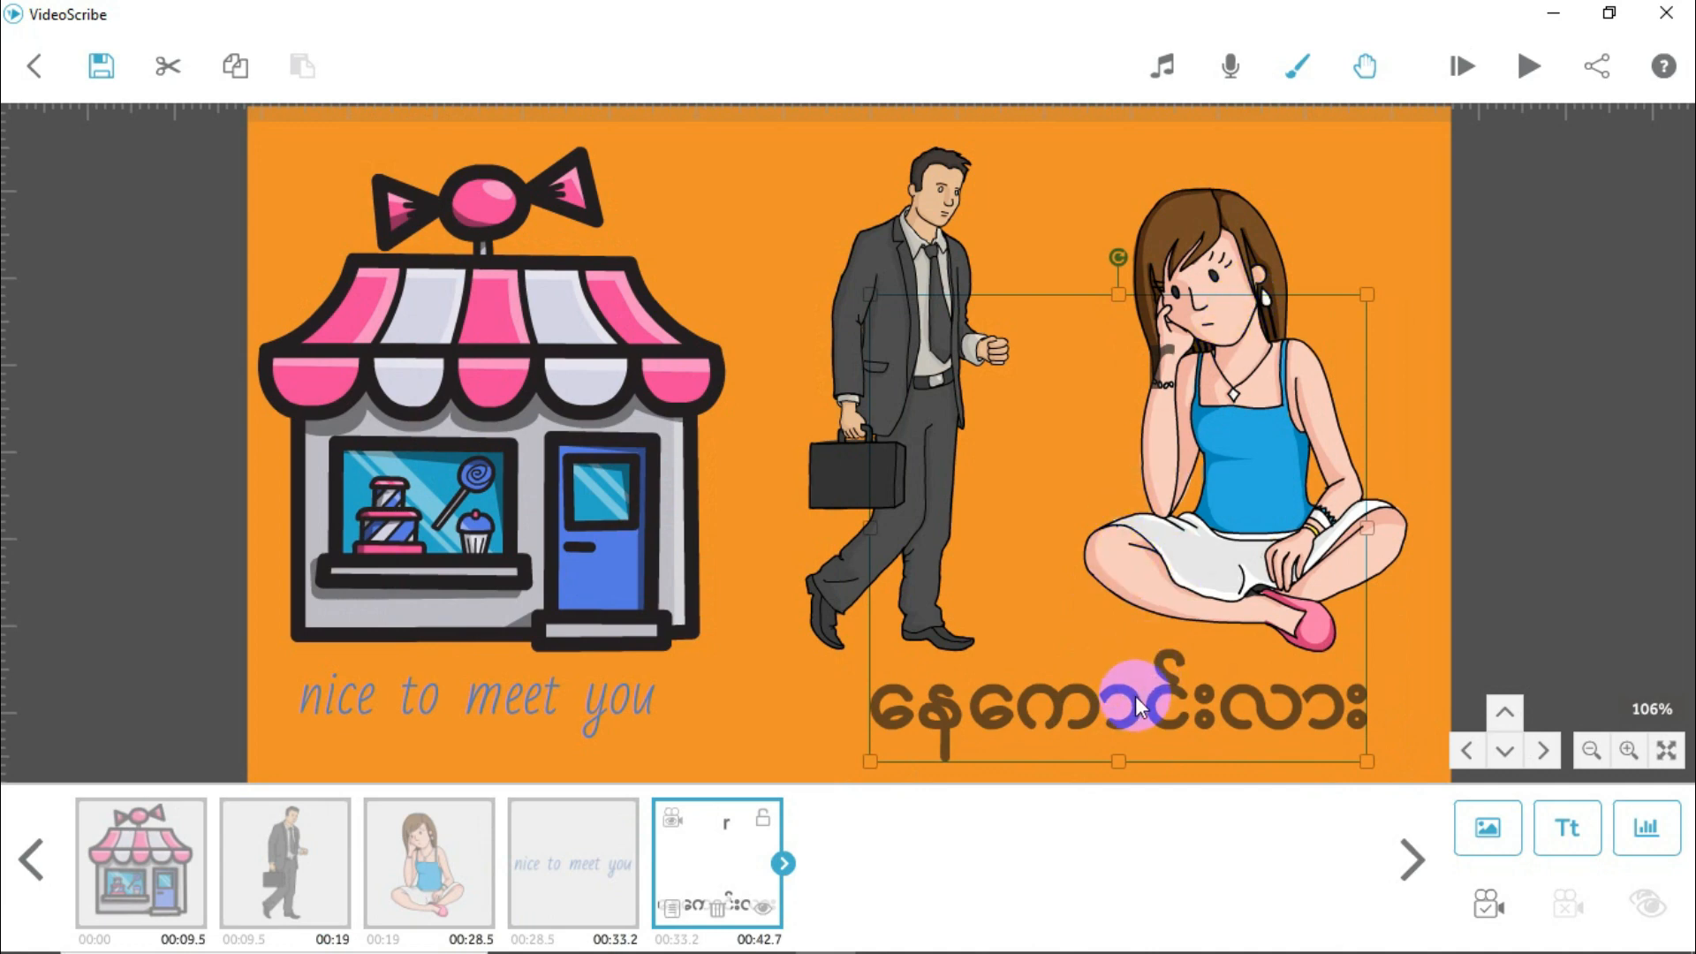
{"action": "double_click", "coordinate": [1135, 696]}
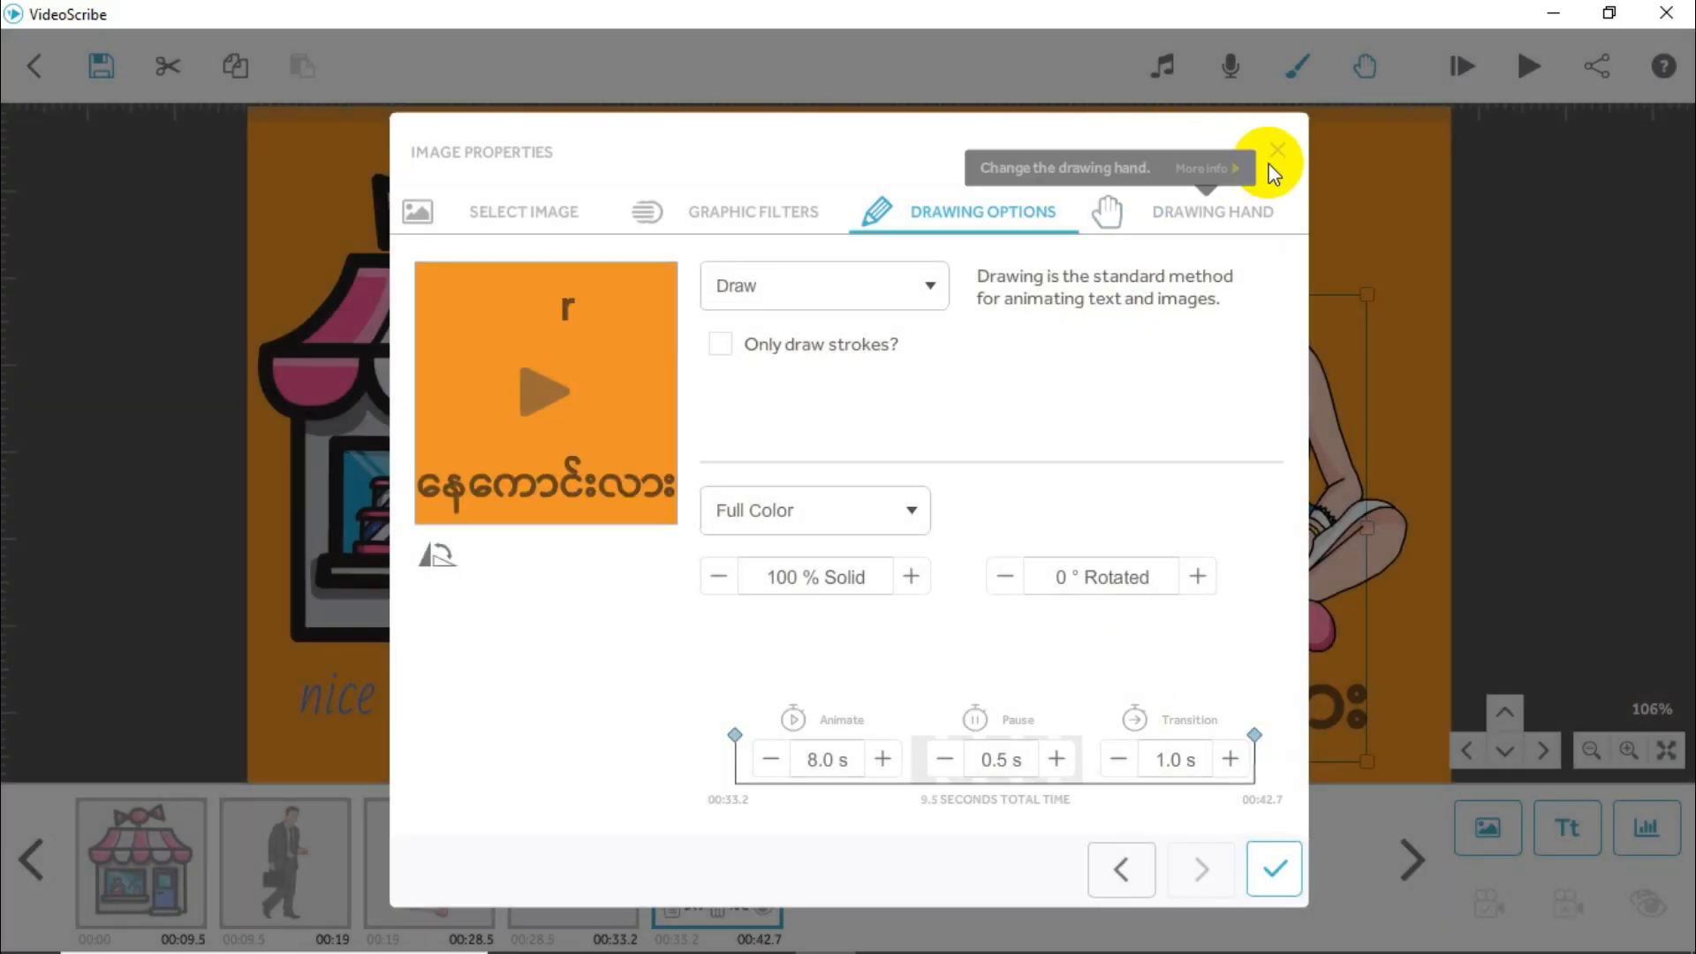
{"action": "left_click", "coordinate": [1275, 150]}
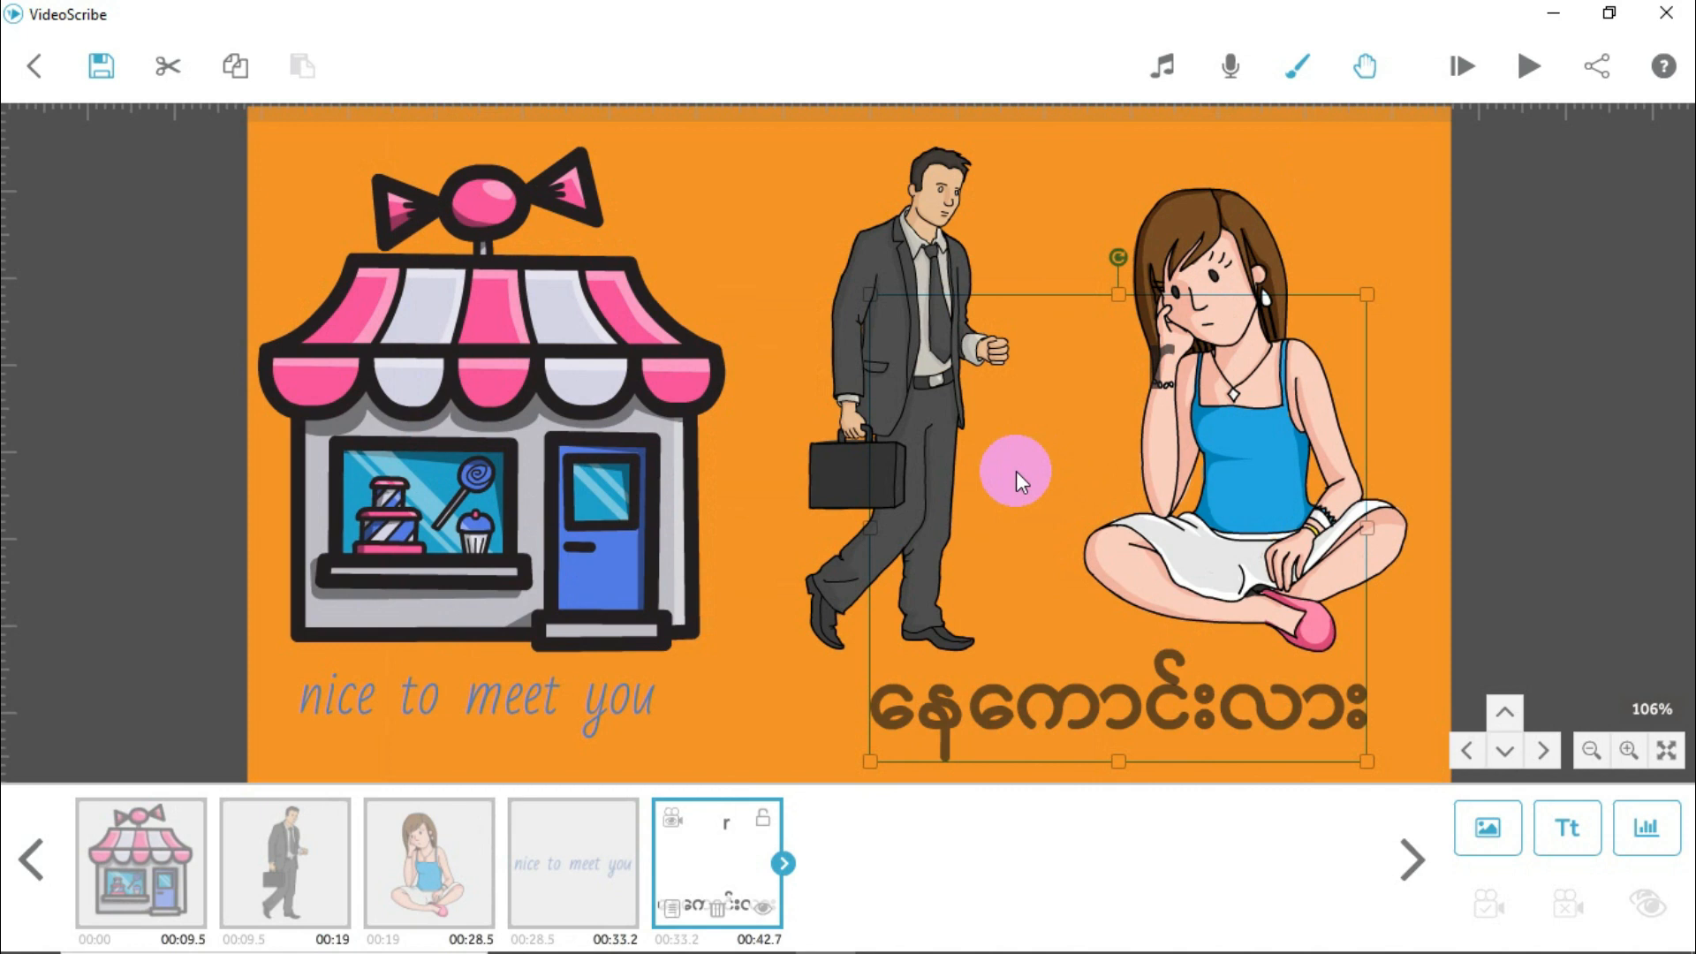